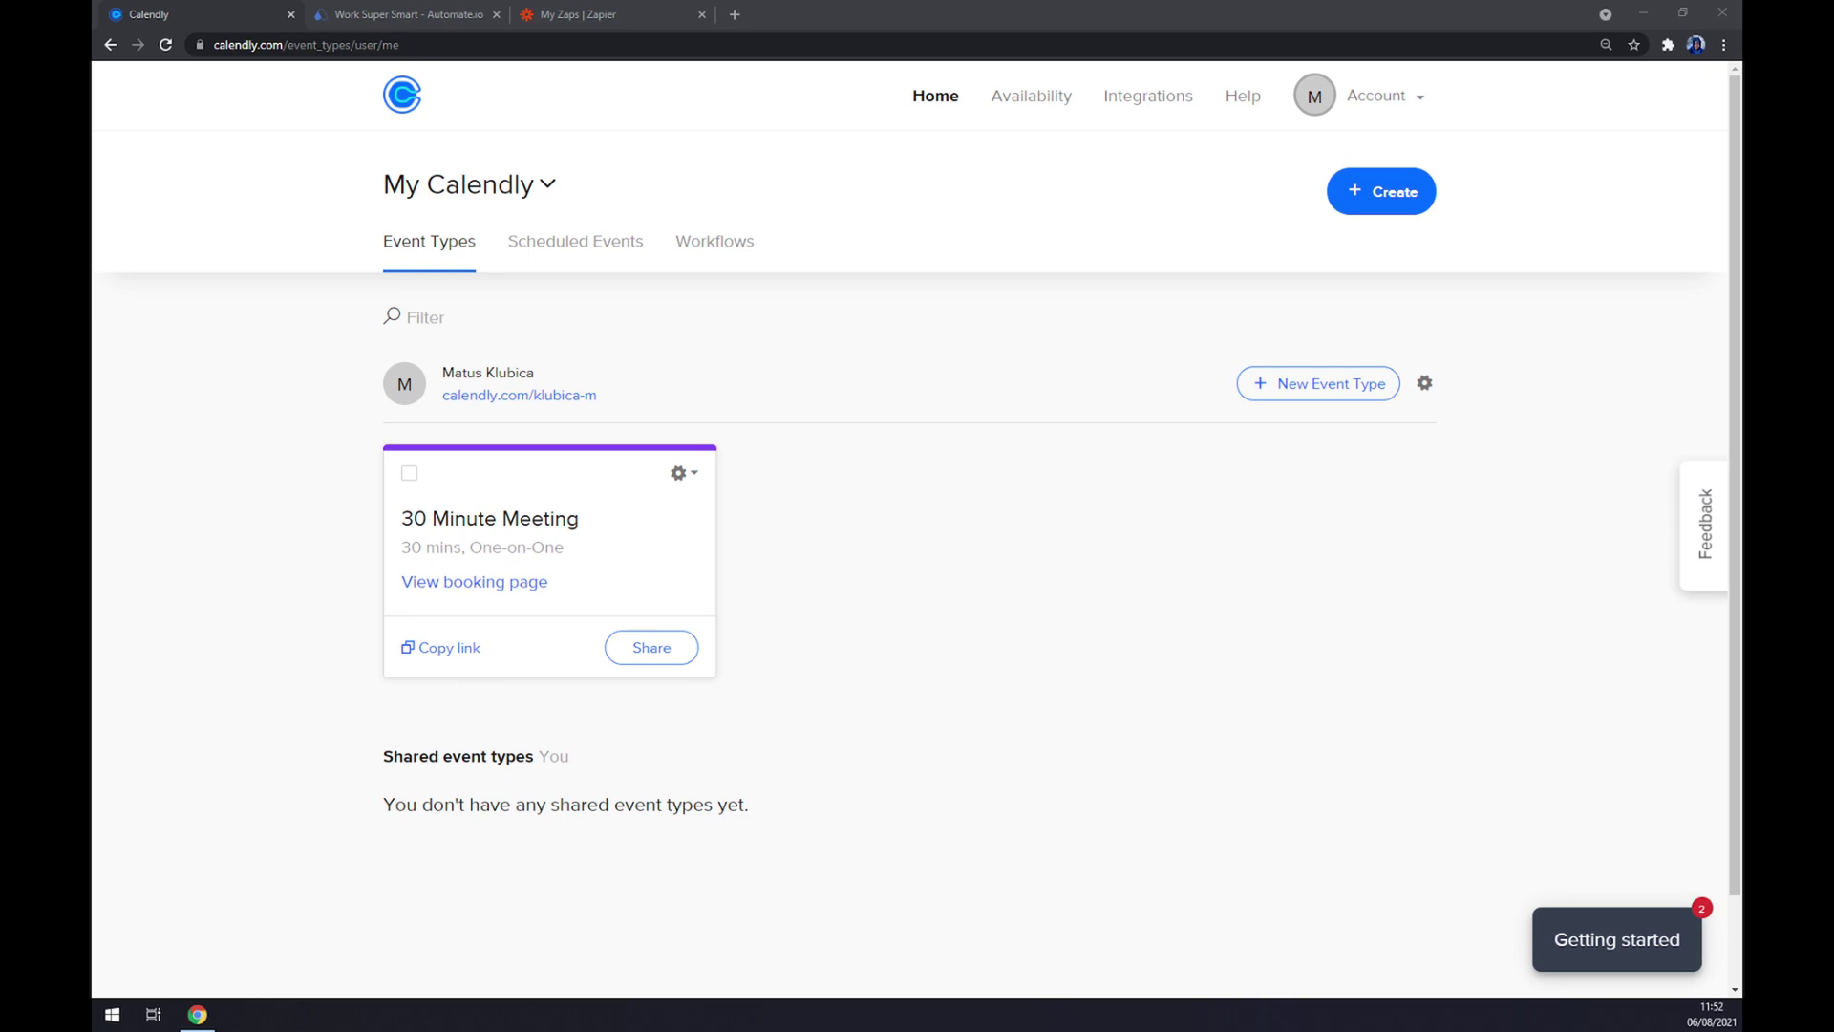
- Browse Calendly's Integrations page, scrolling through cards like Zapier, API & Webhooks and Google Meet
click(758, 450)
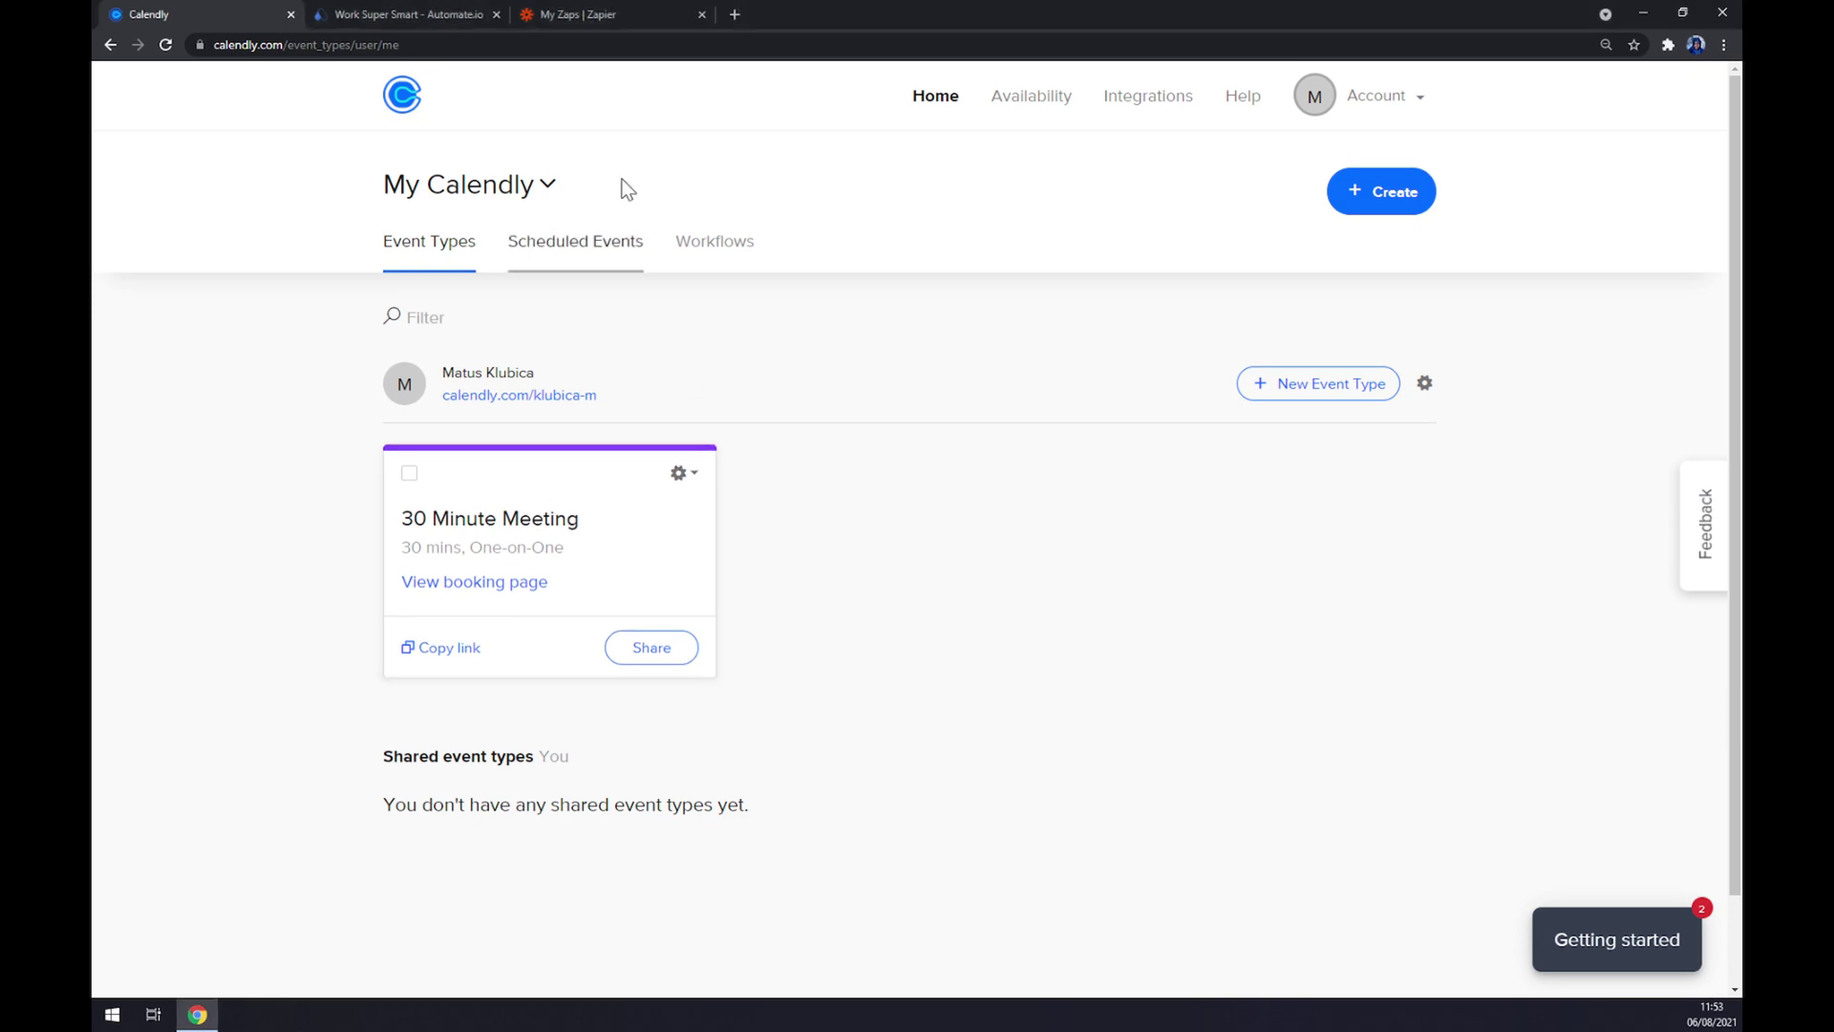
click(1120, 101)
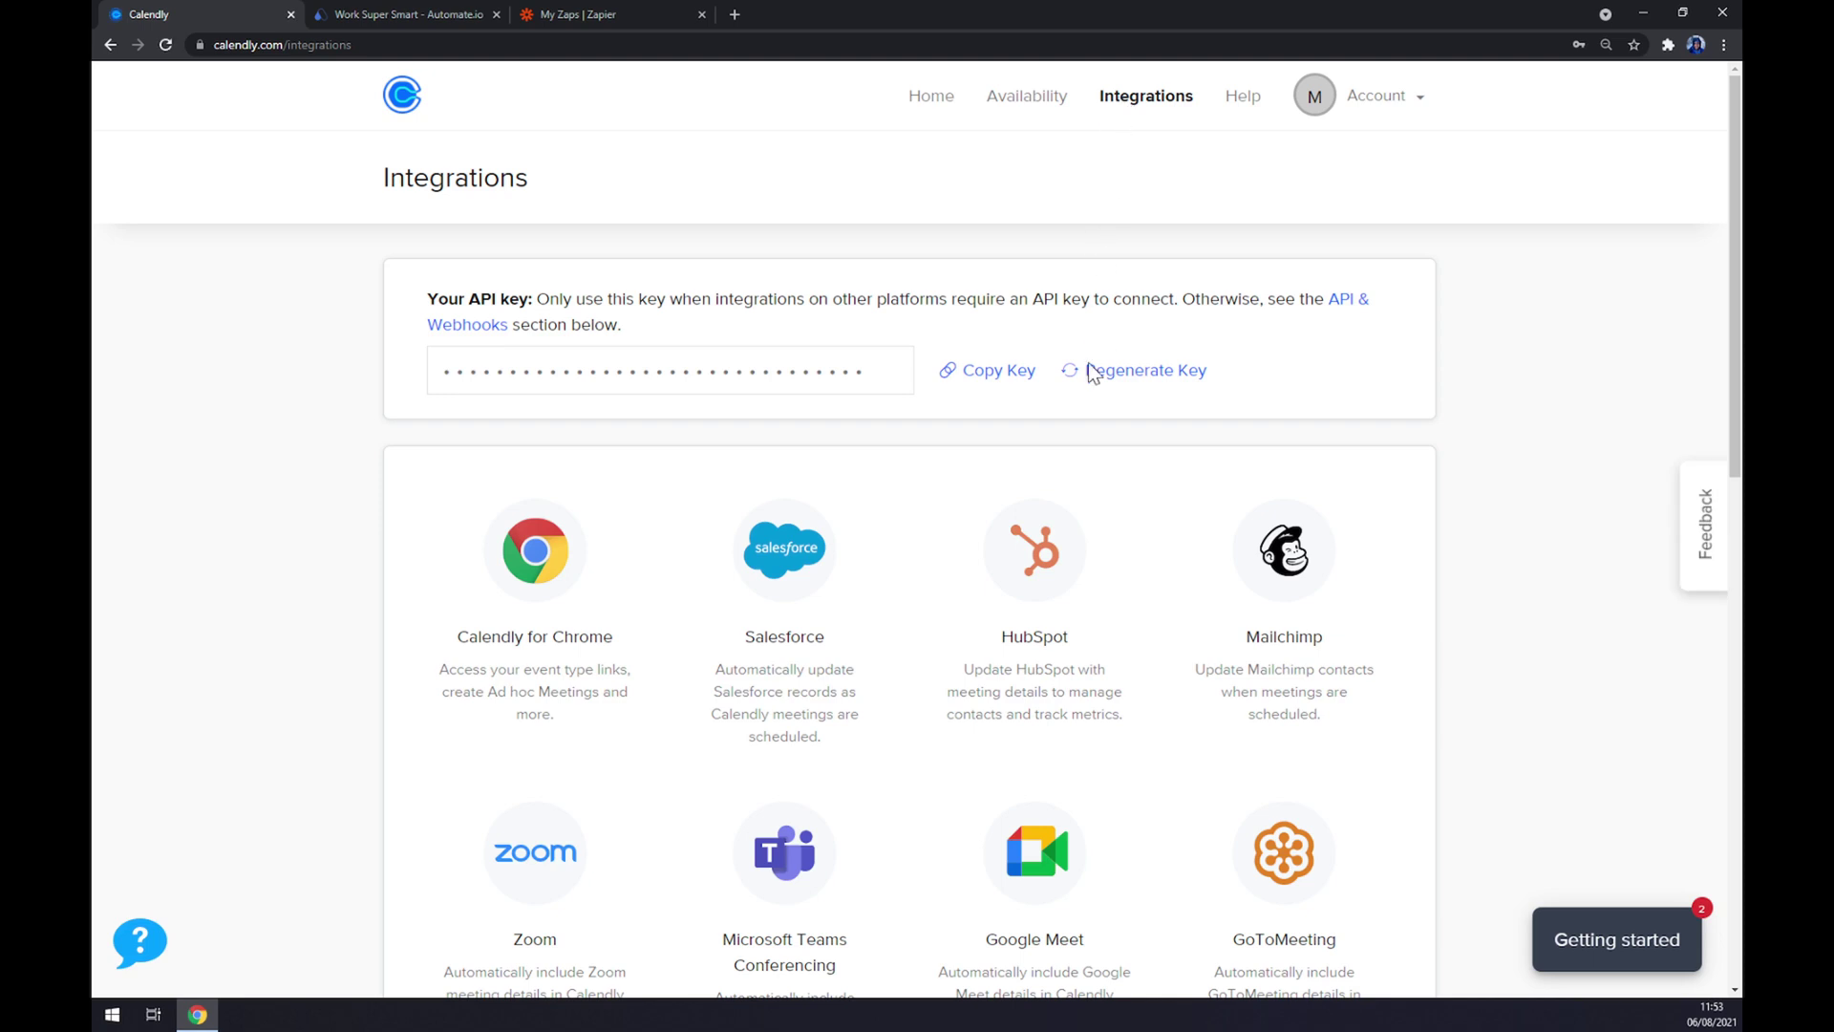
scroll(1082, 466, down, 5)
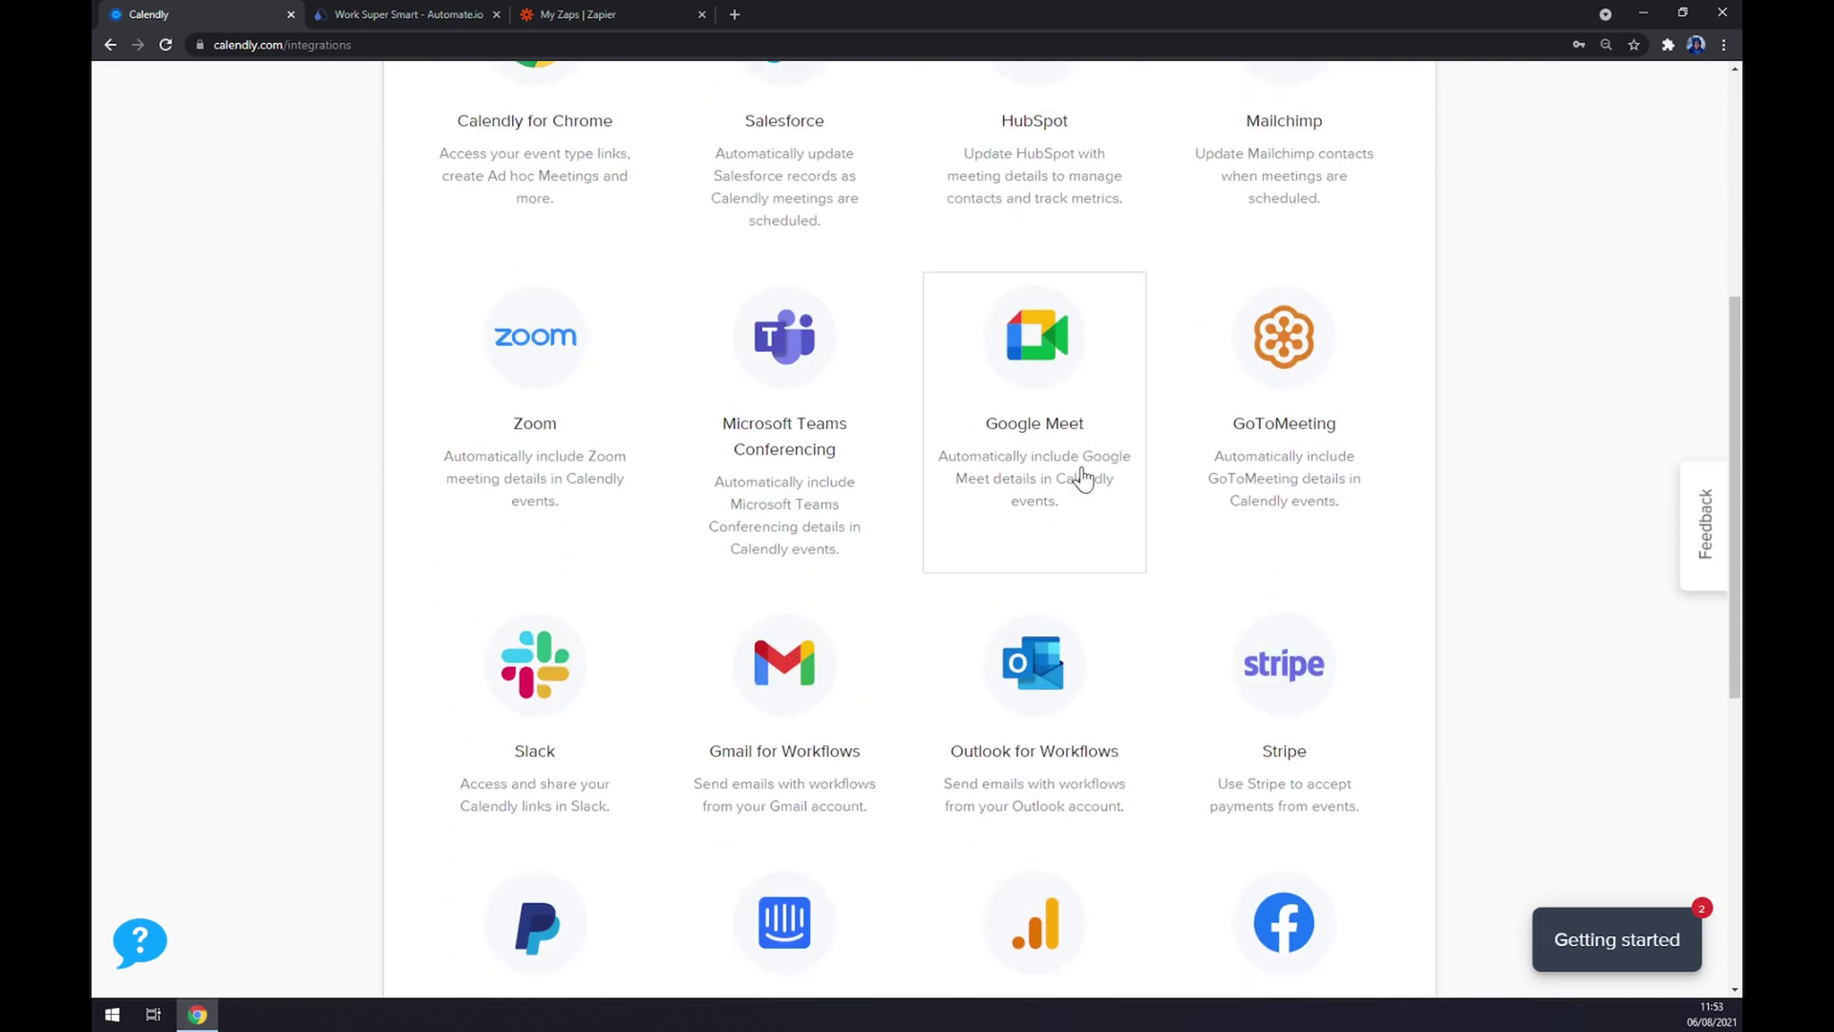
scroll(1081, 475, down, 2)
scroll(1082, 475, down, 2)
scroll(1083, 478, down, 1)
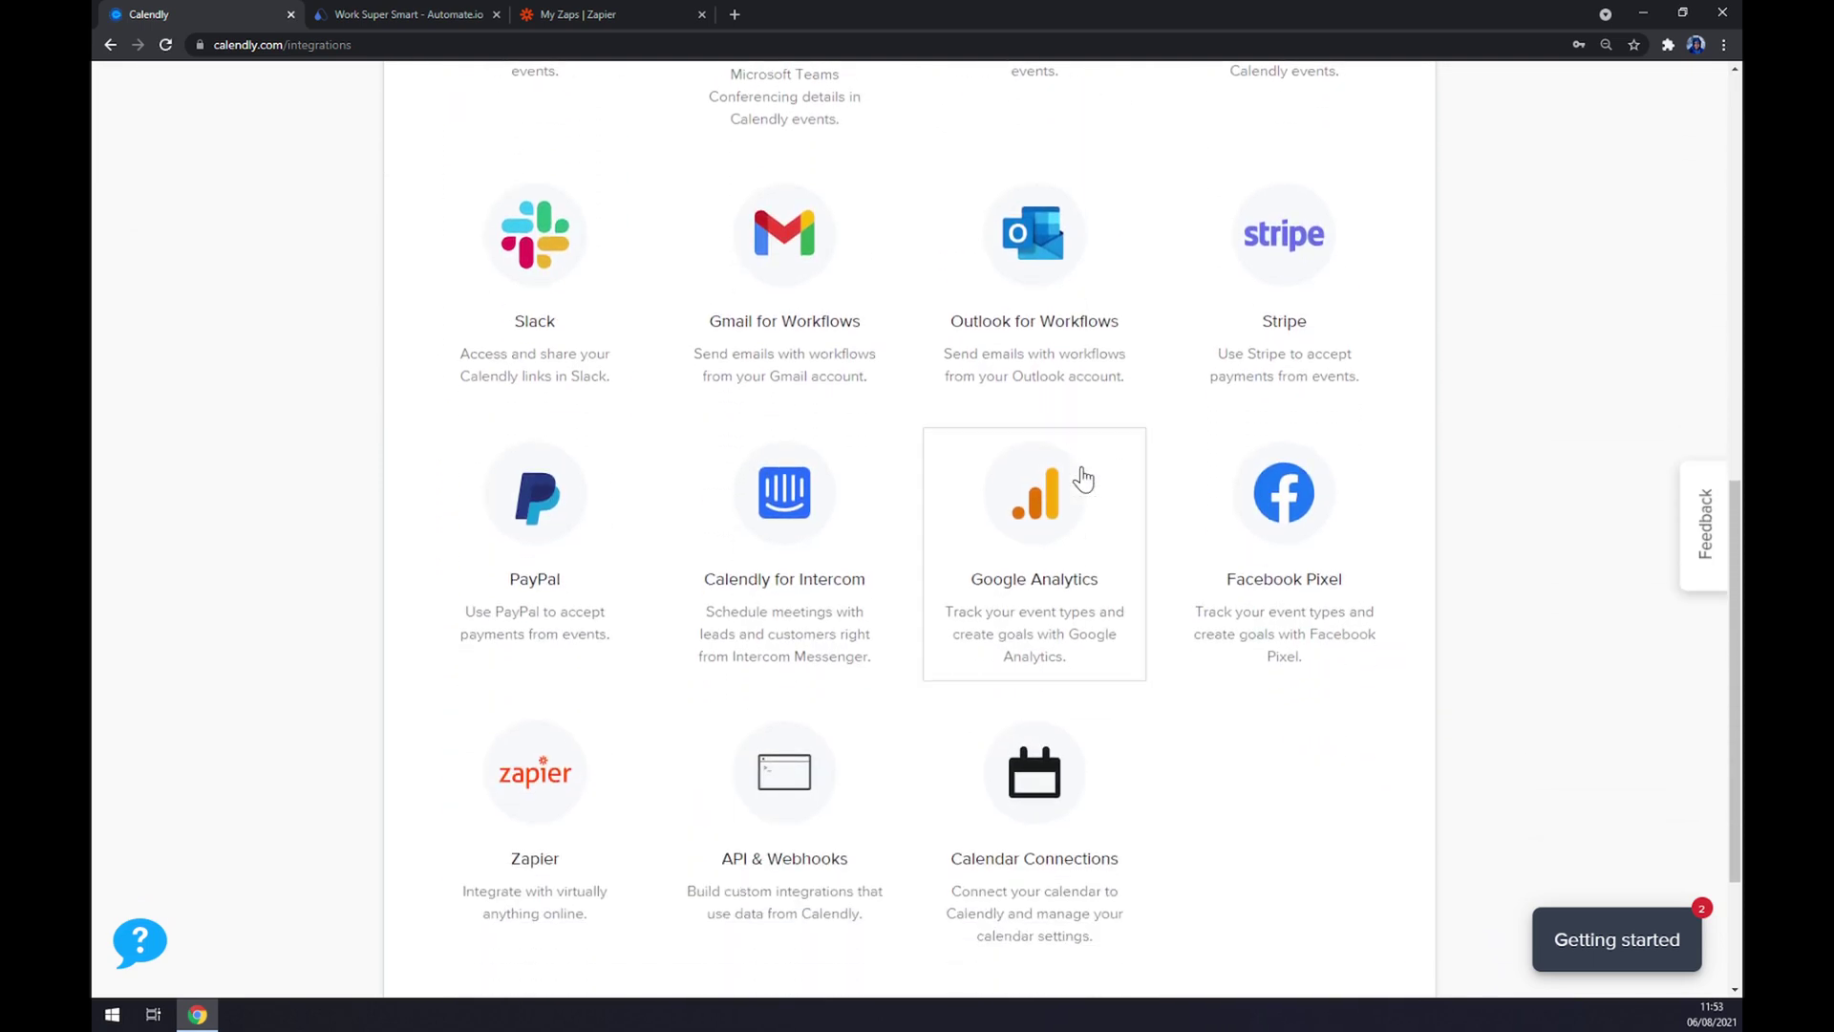
scroll(1079, 478, down, 3)
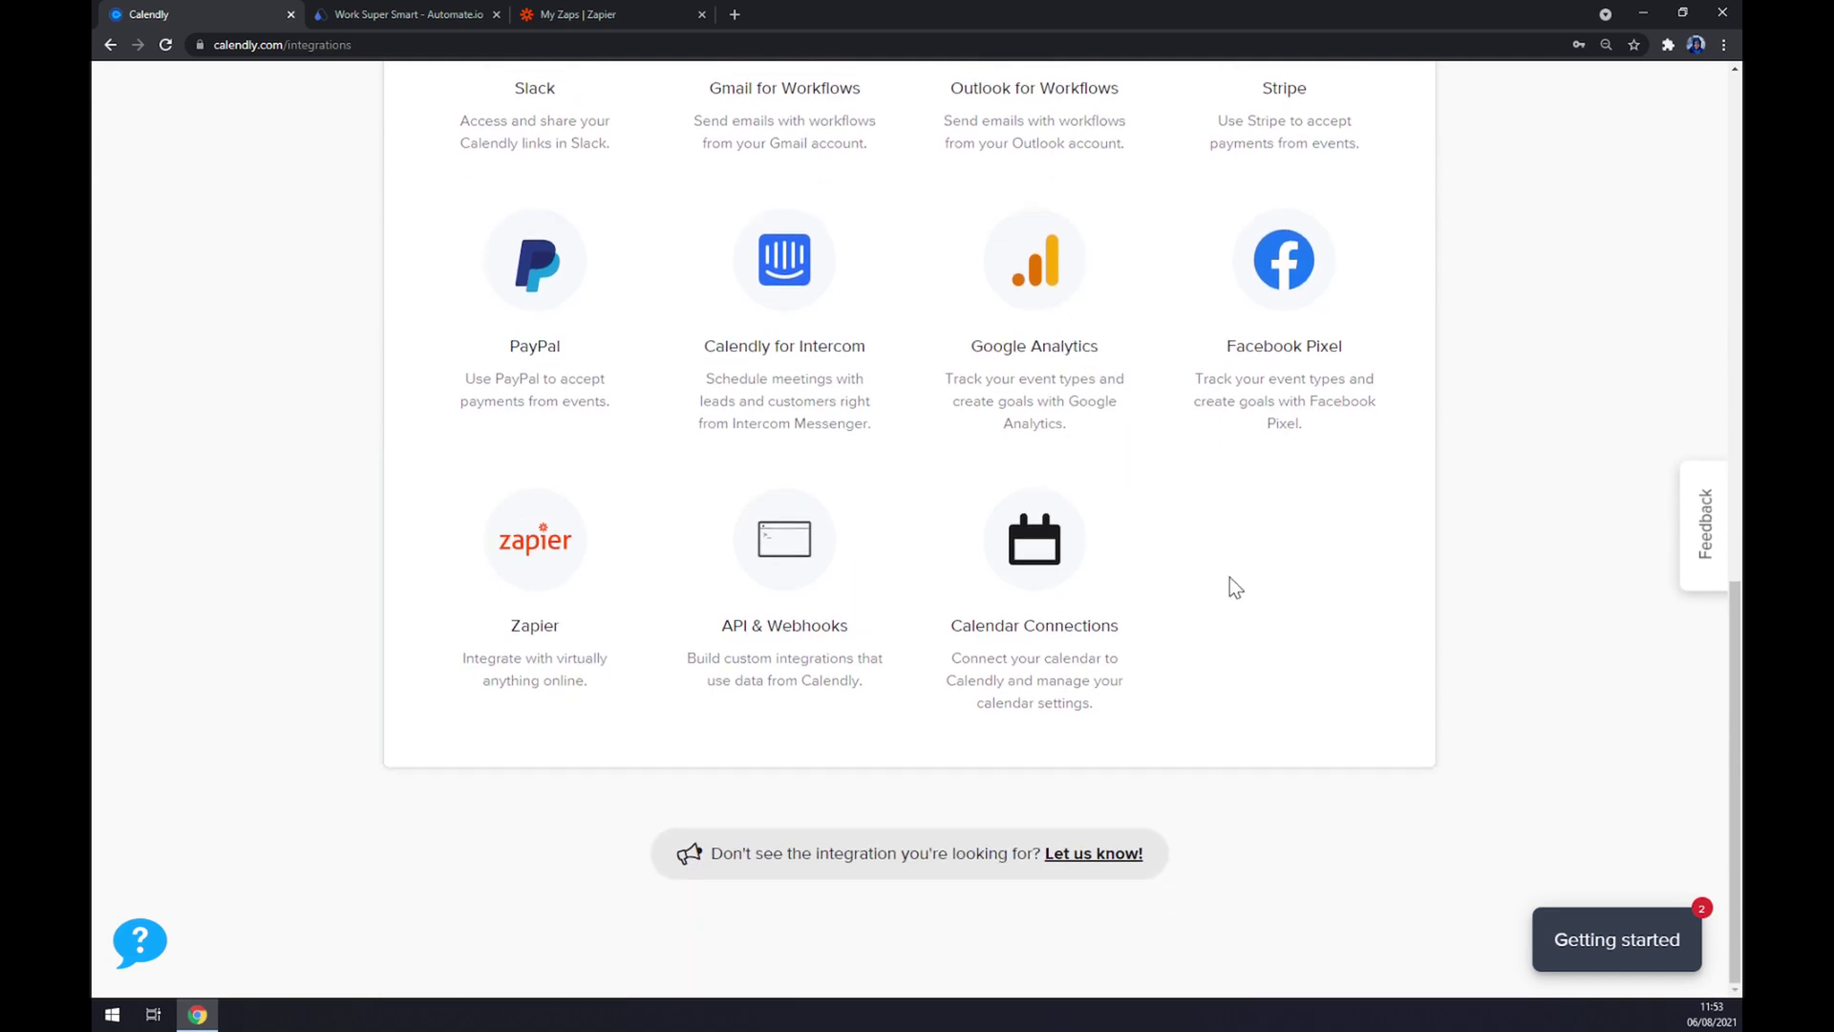
scroll(1230, 577, up, 10)
scroll(1227, 604, up, 5)
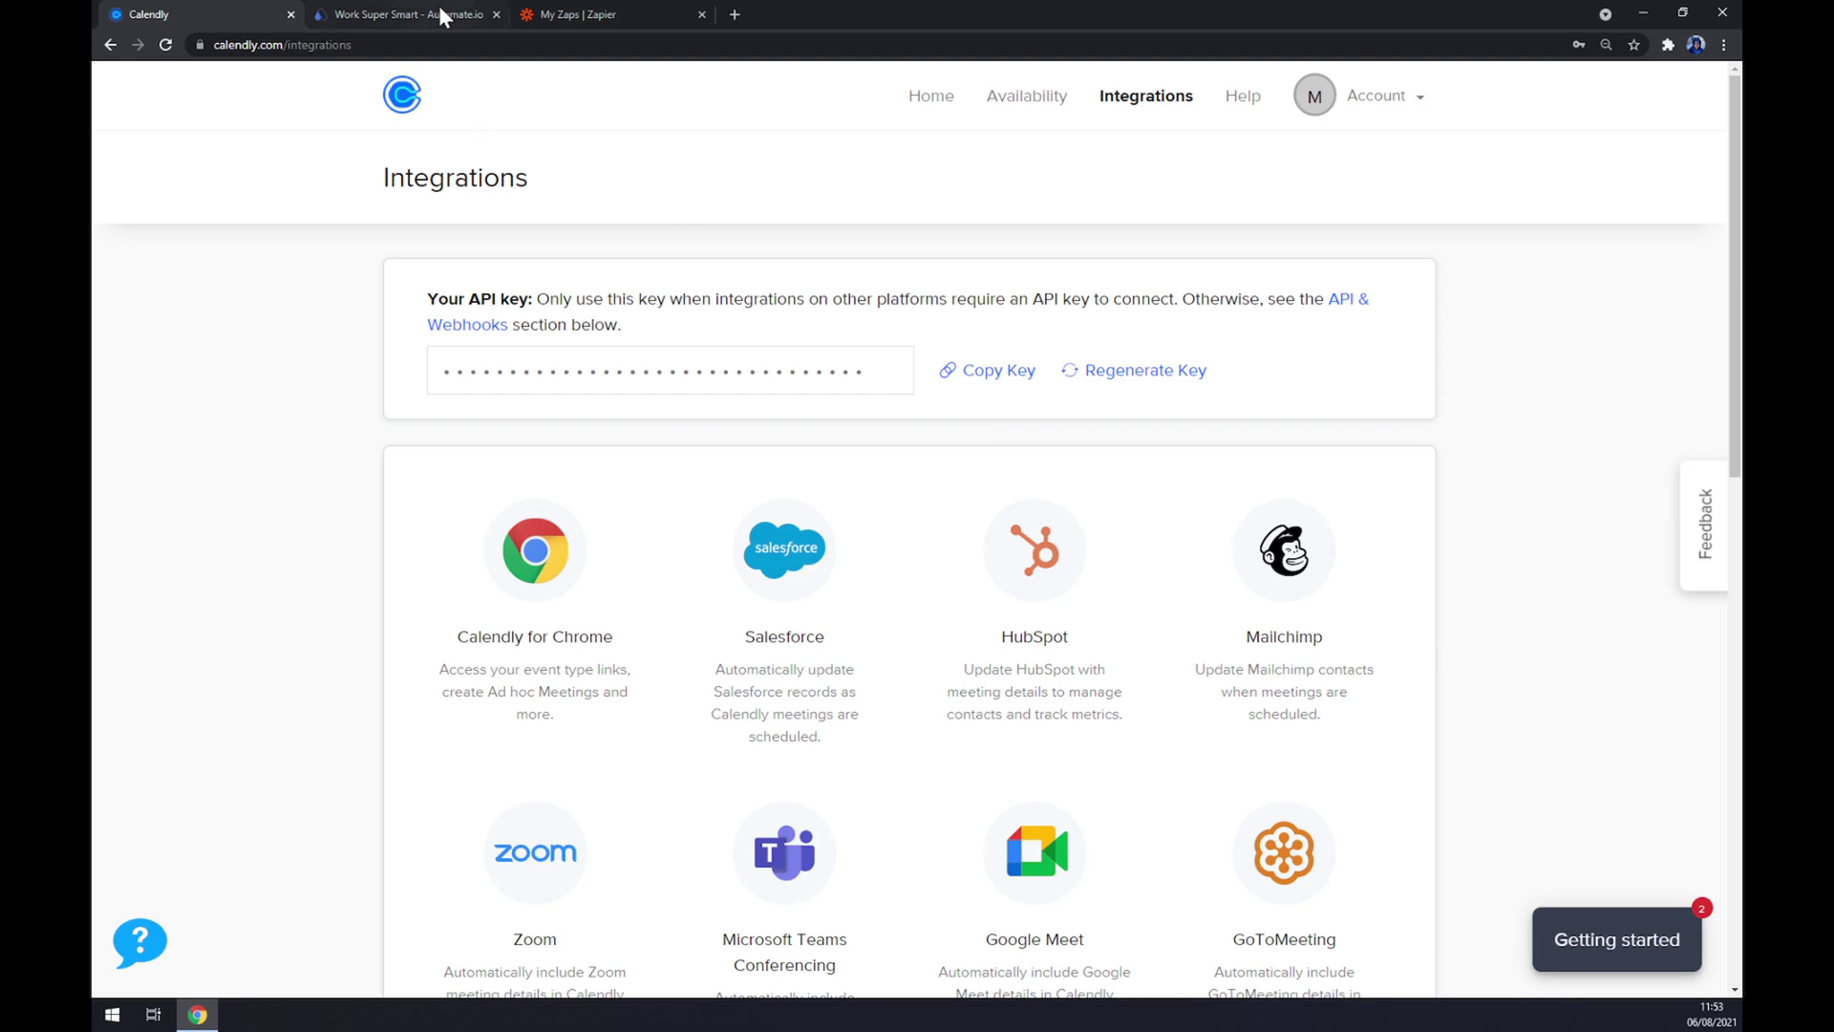
- On Automate.io, search all app categories for 'calen' and open the Calendly integrations page
click(401, 12)
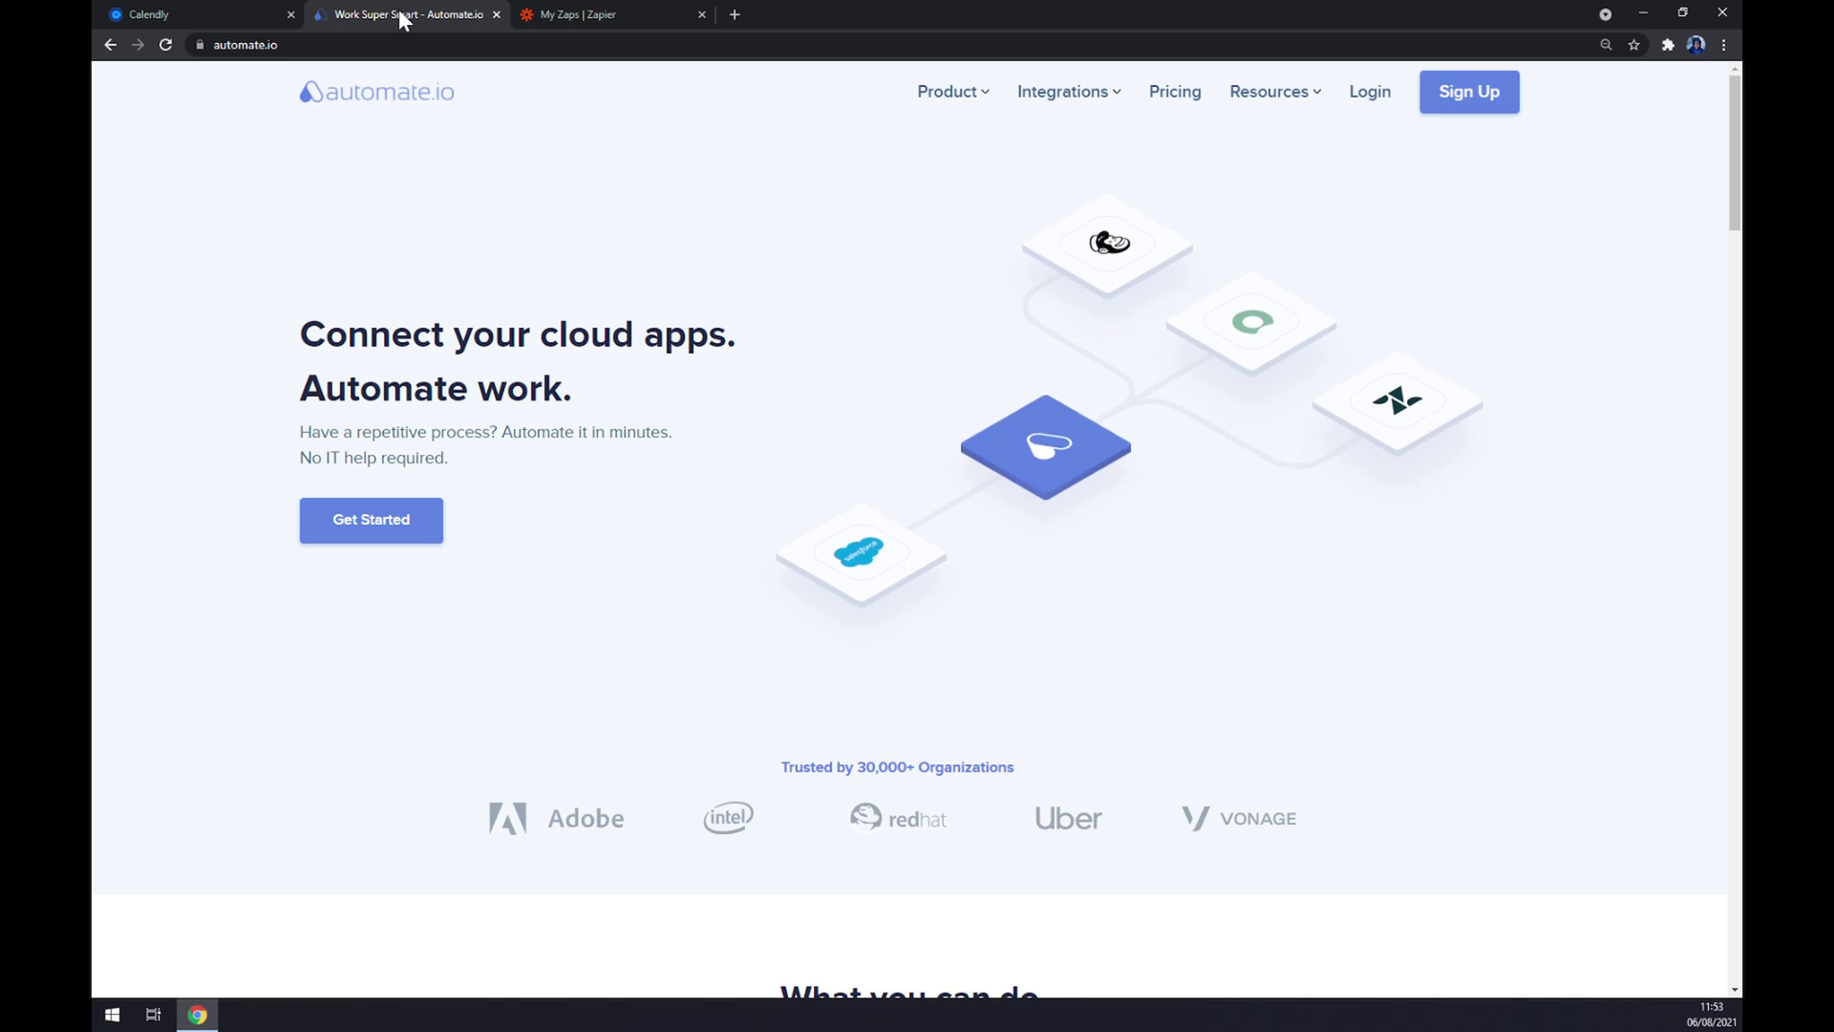
mouse_move(1061, 102)
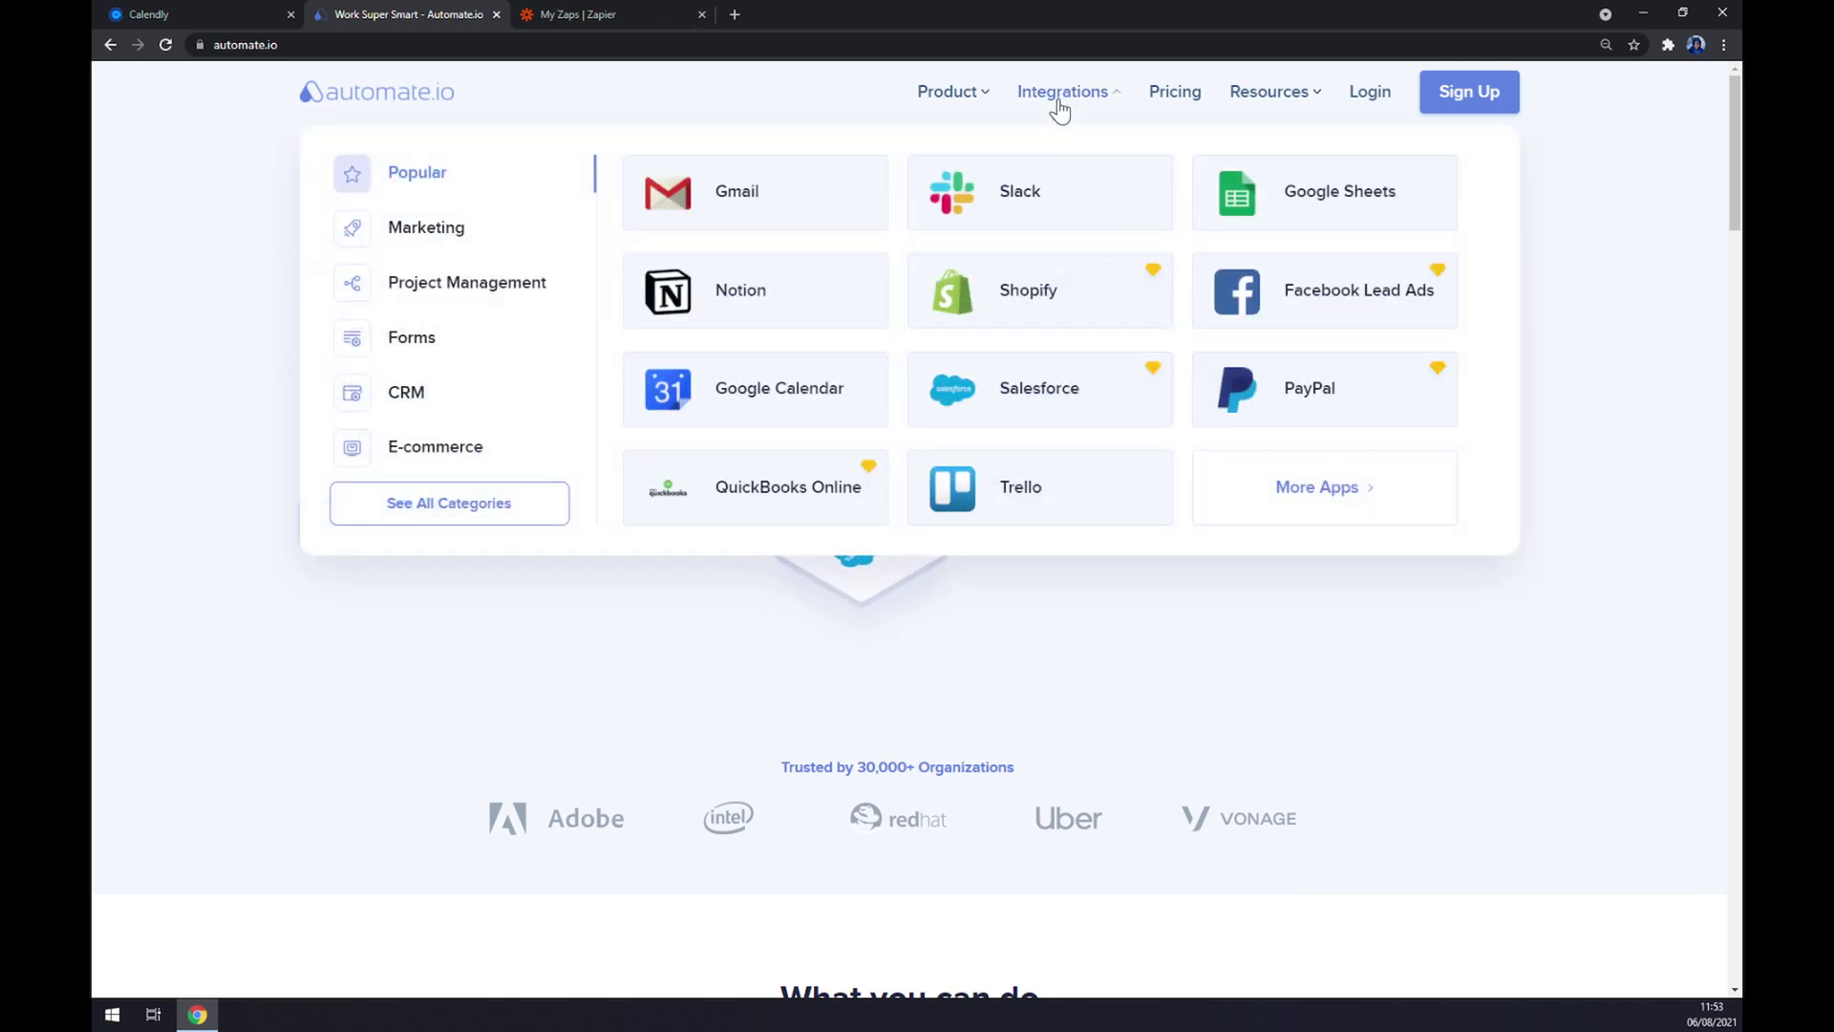
click(504, 524)
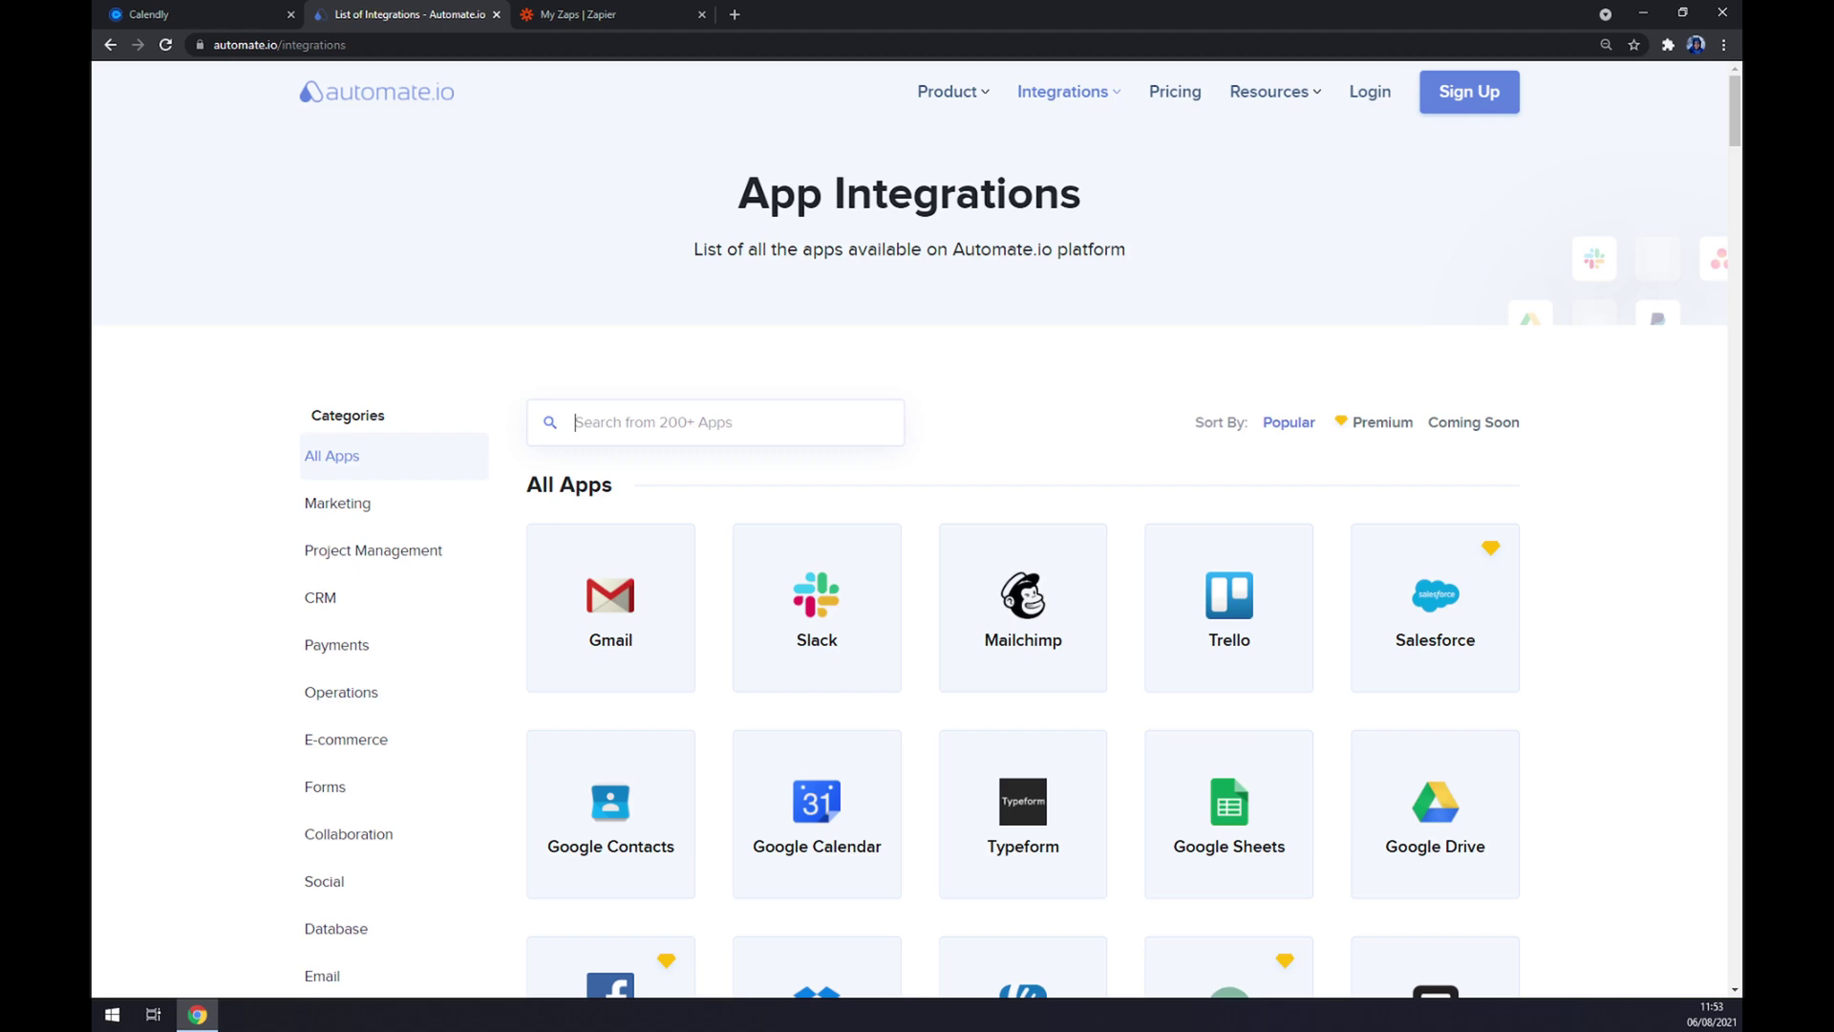
text(calen)
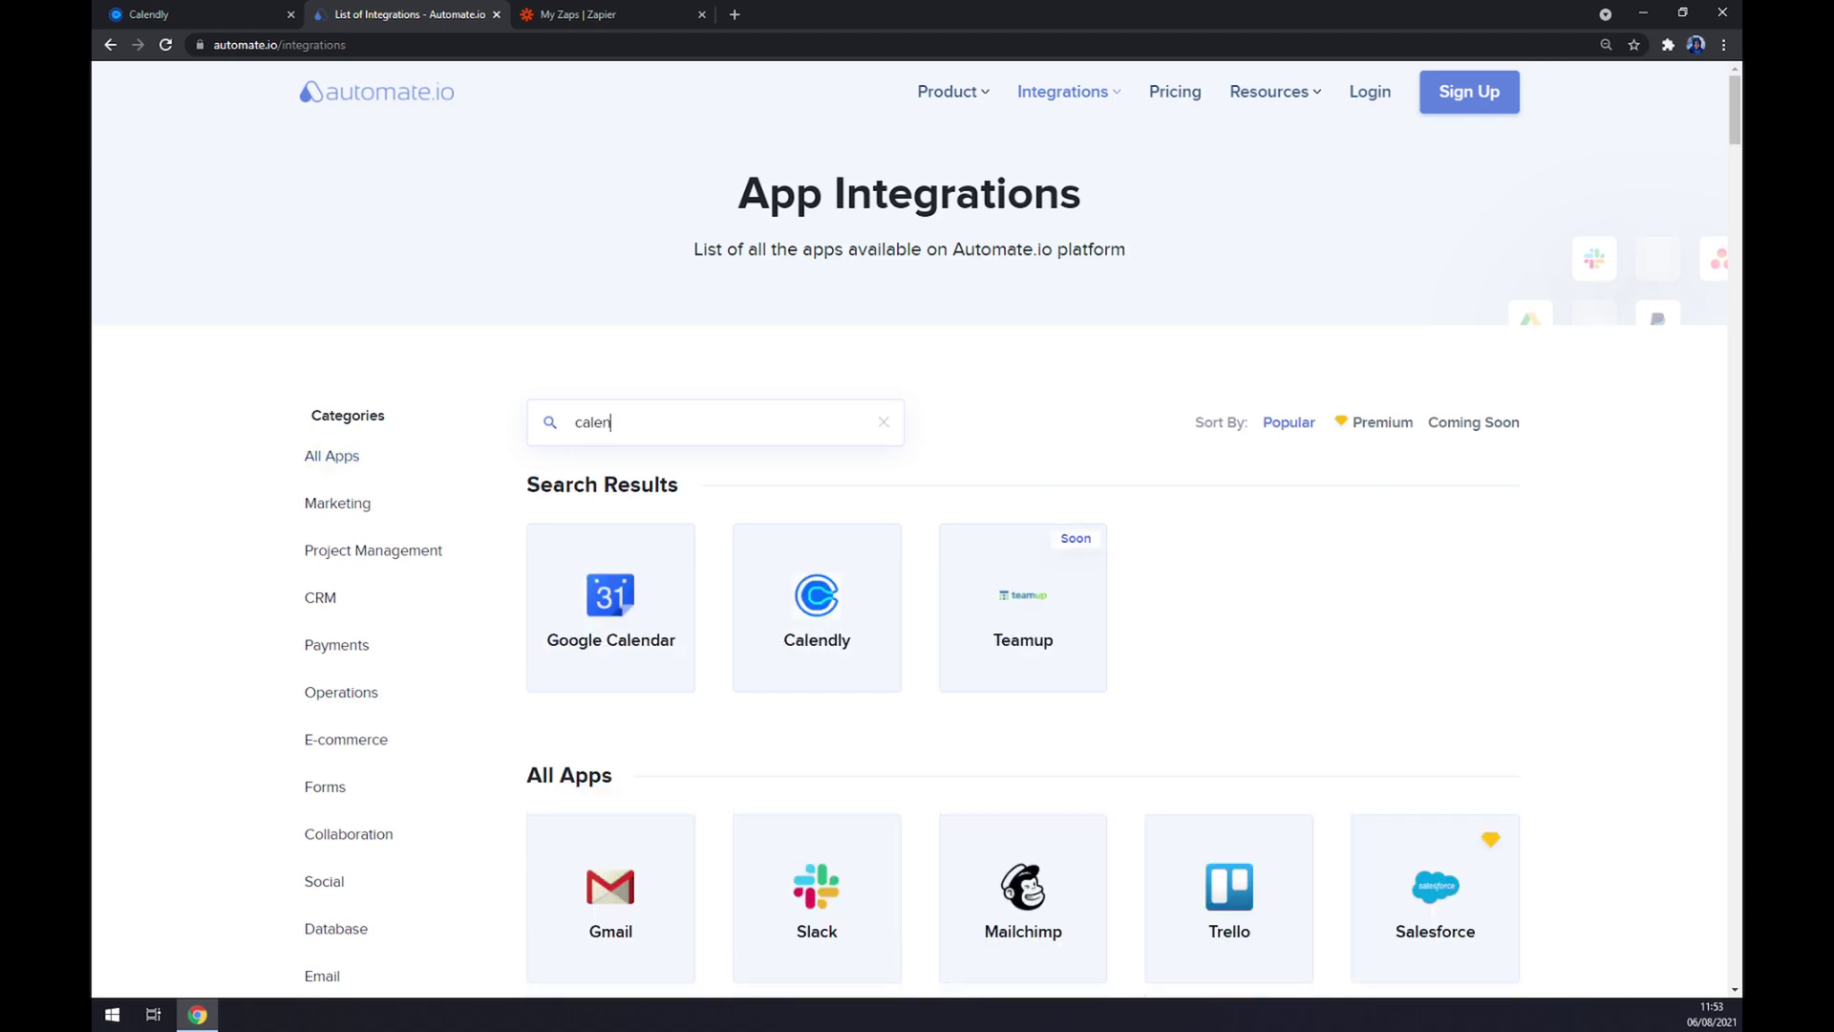
click(779, 574)
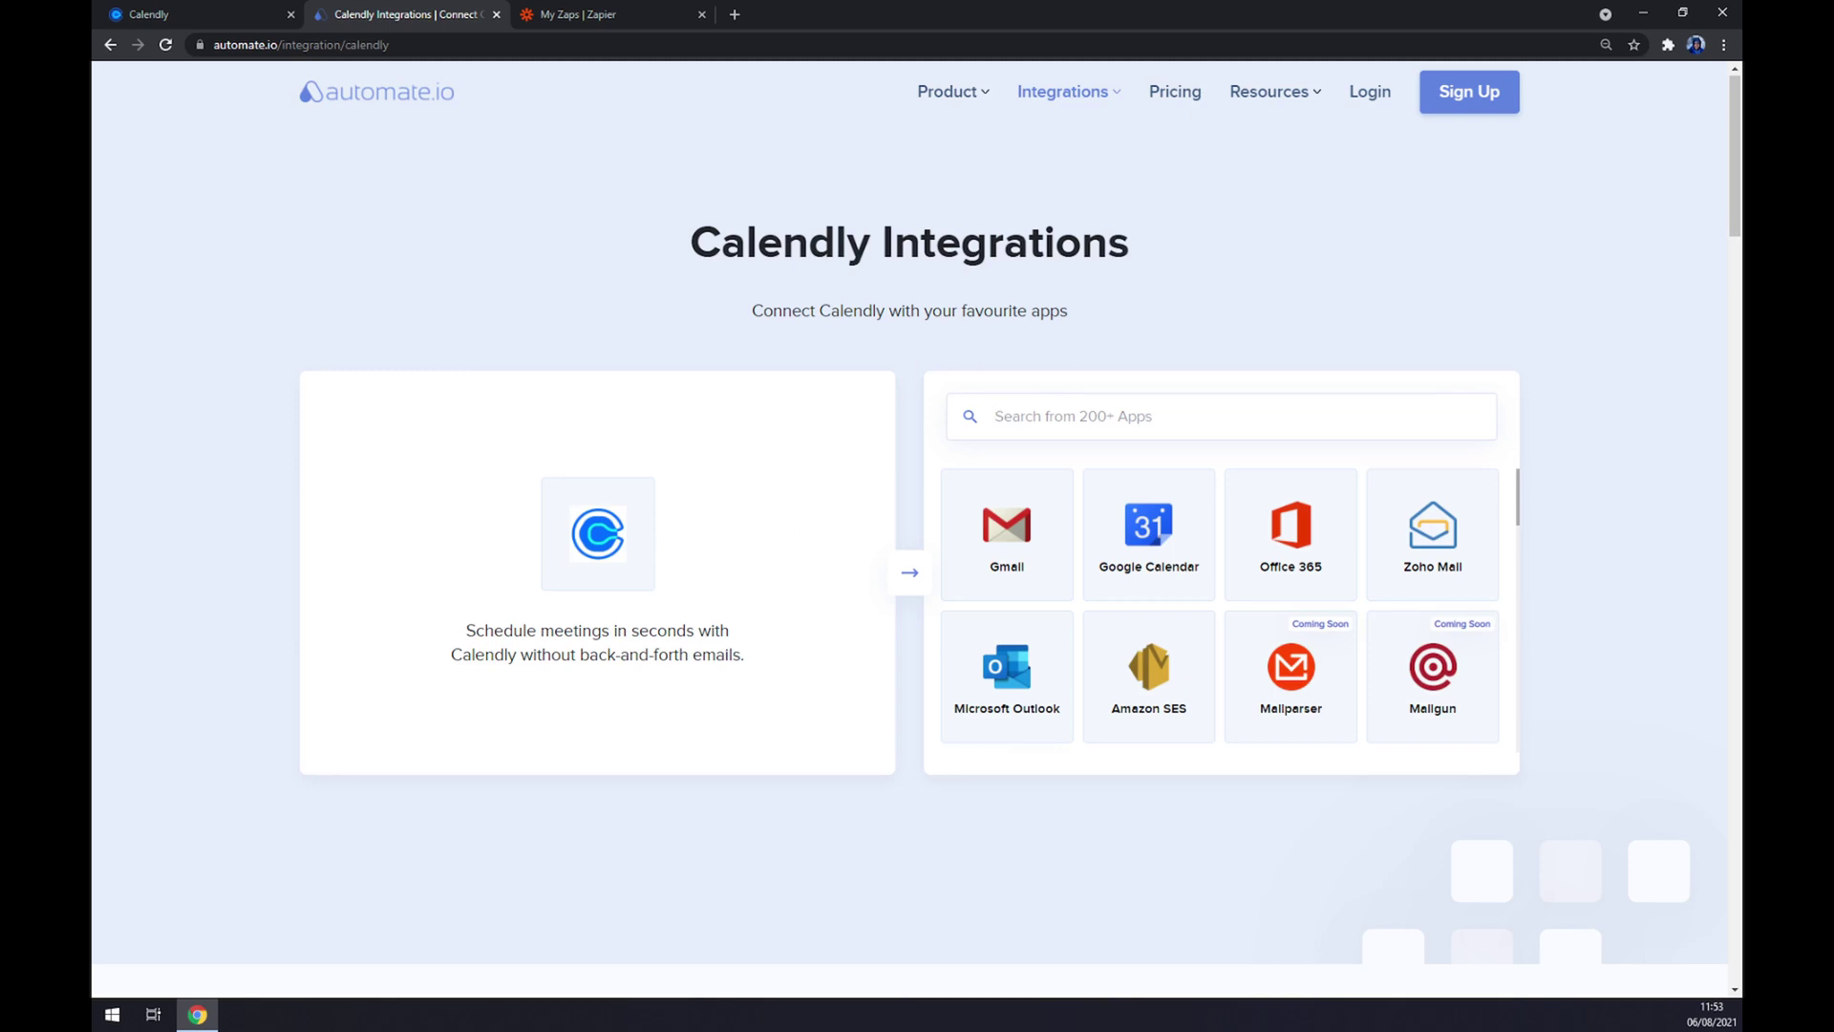
- Search 'gmai' to open the Calendly and Gmail page, then scroll to Create your own Integration
text(gmai)
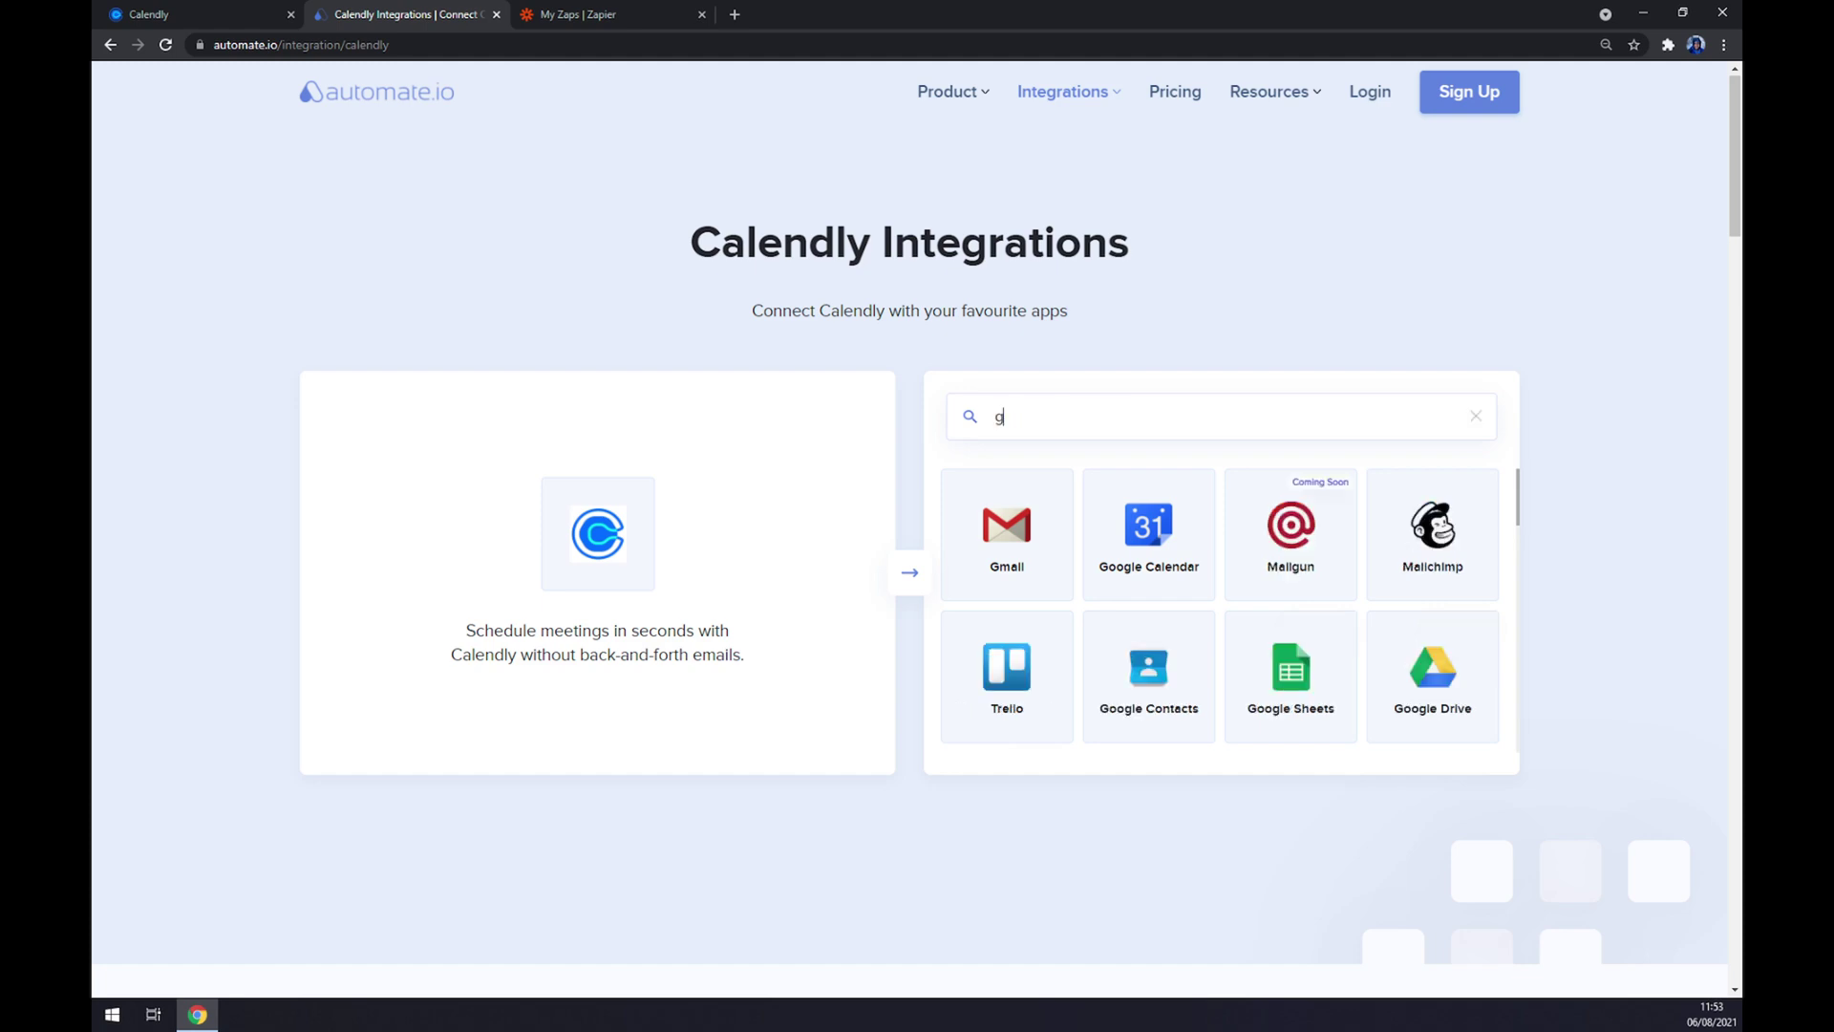
click(1048, 519)
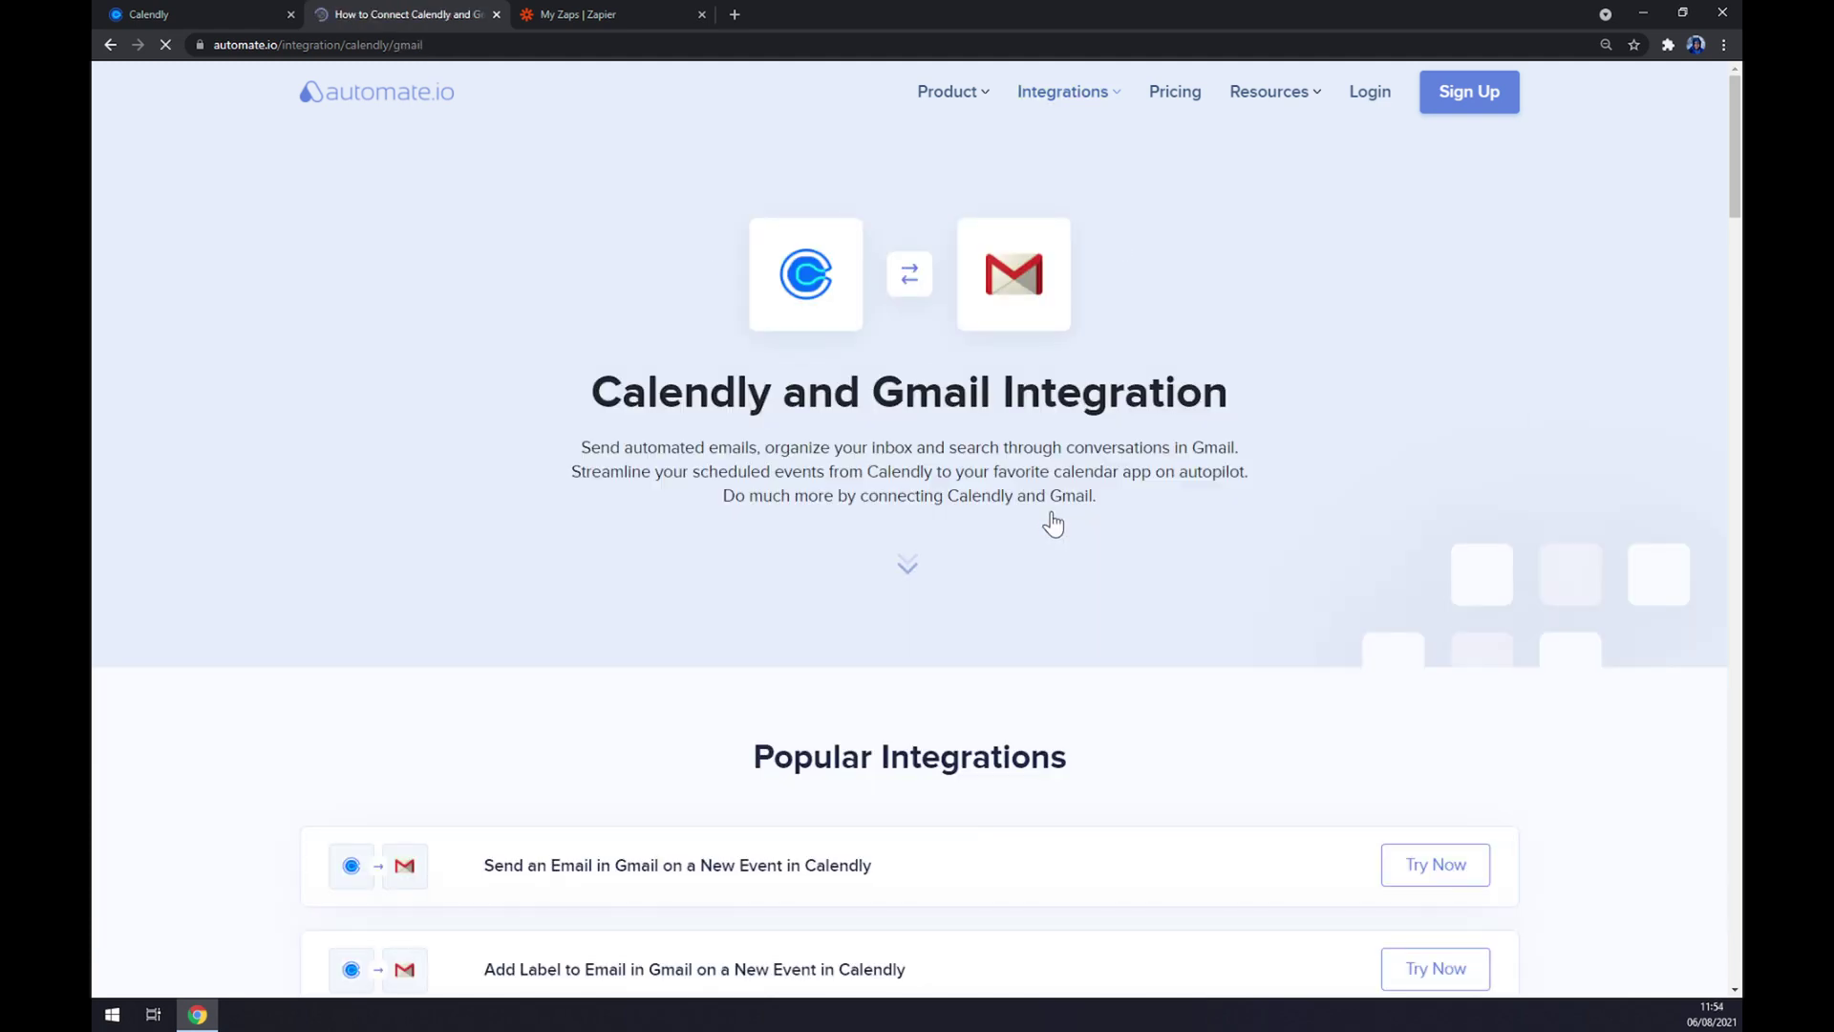
scroll(1052, 512, down, 5)
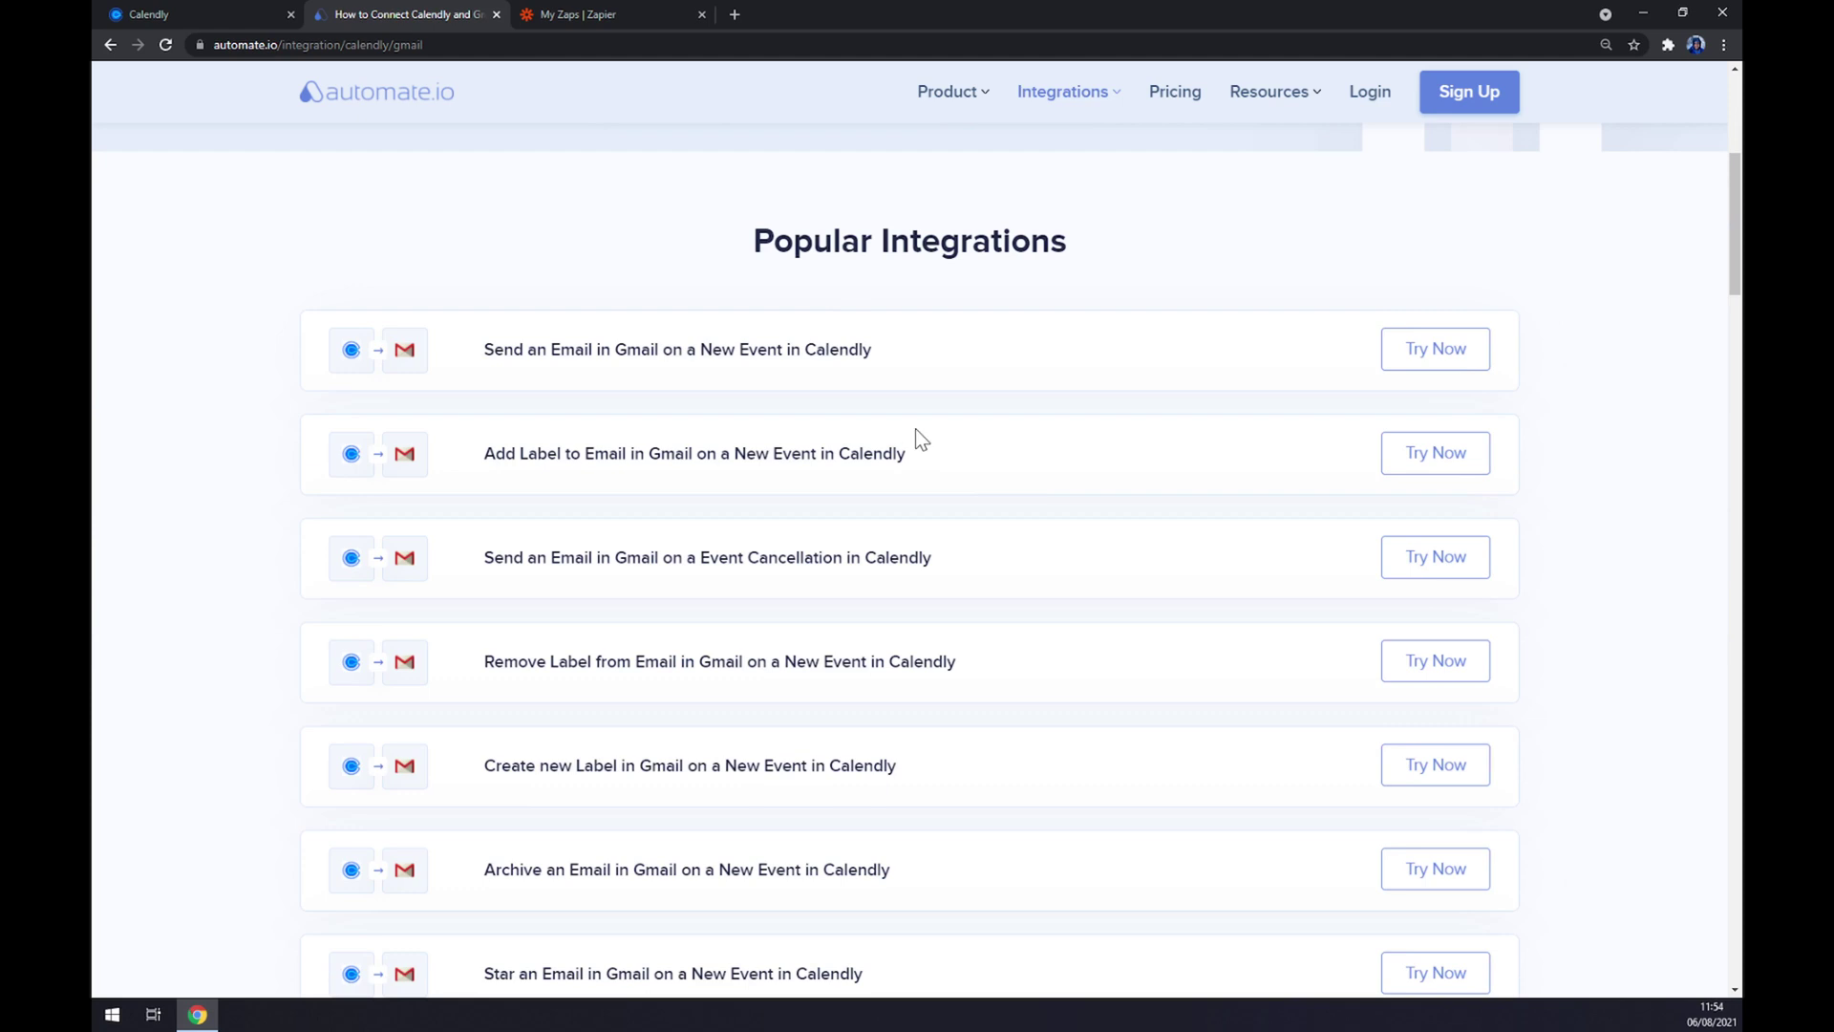
scroll(915, 432, down, 2)
scroll(915, 431, up, 2)
scroll(920, 348, down, 10)
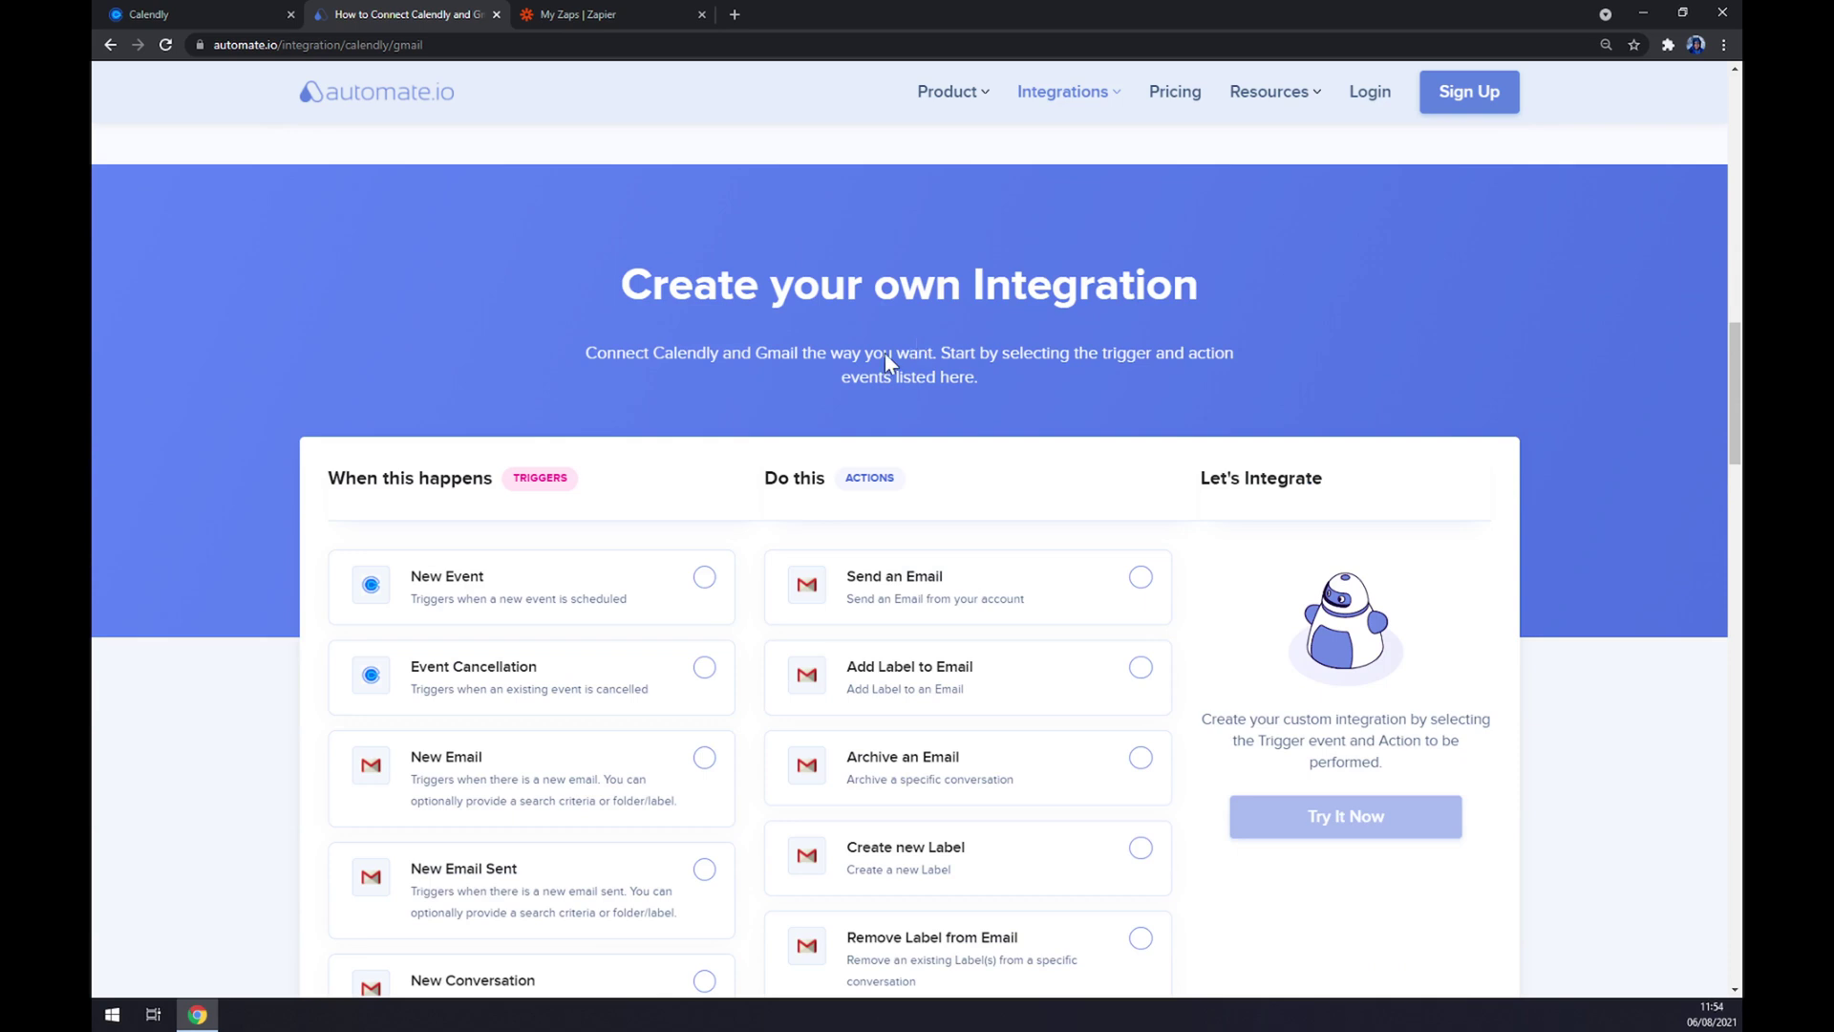
- Pick New Event as the Calendly trigger and Send an Email as the Gmail action
scroll(885, 354, down, 1)
scroll(885, 353, up, 1)
click(565, 604)
scroll(890, 519, down, 9)
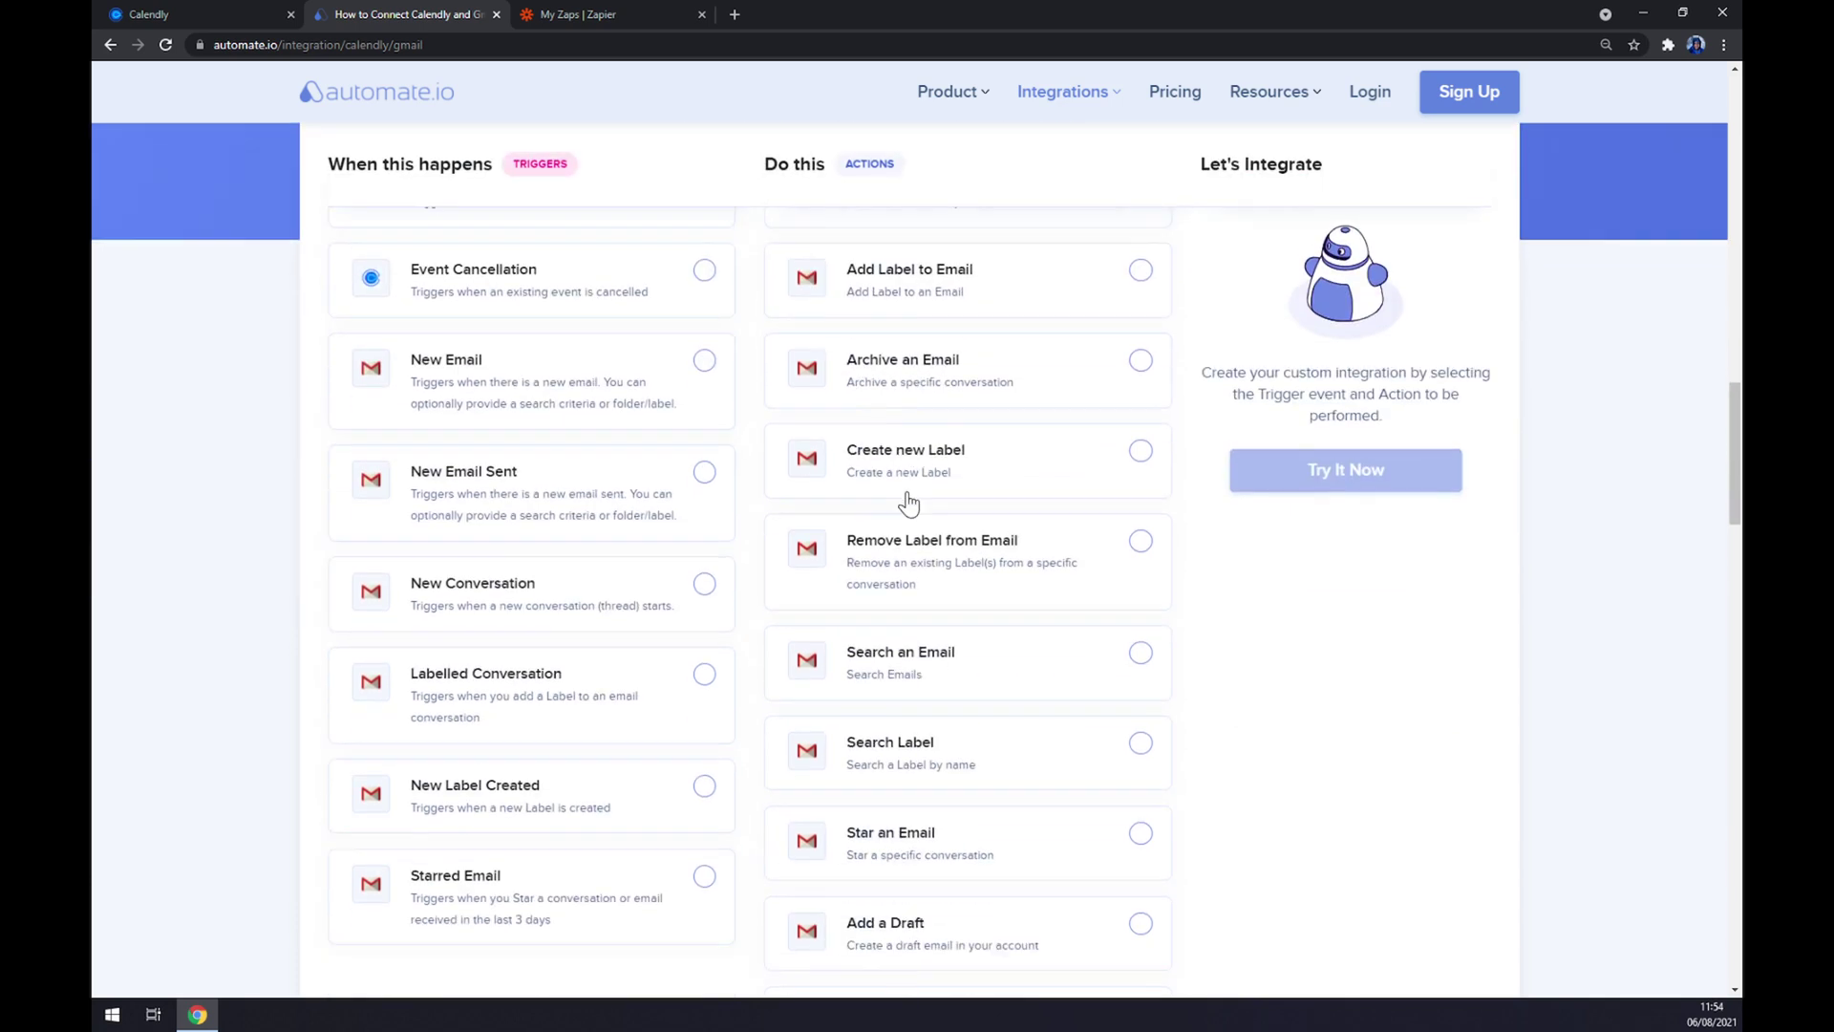
scroll(925, 707, up, 6)
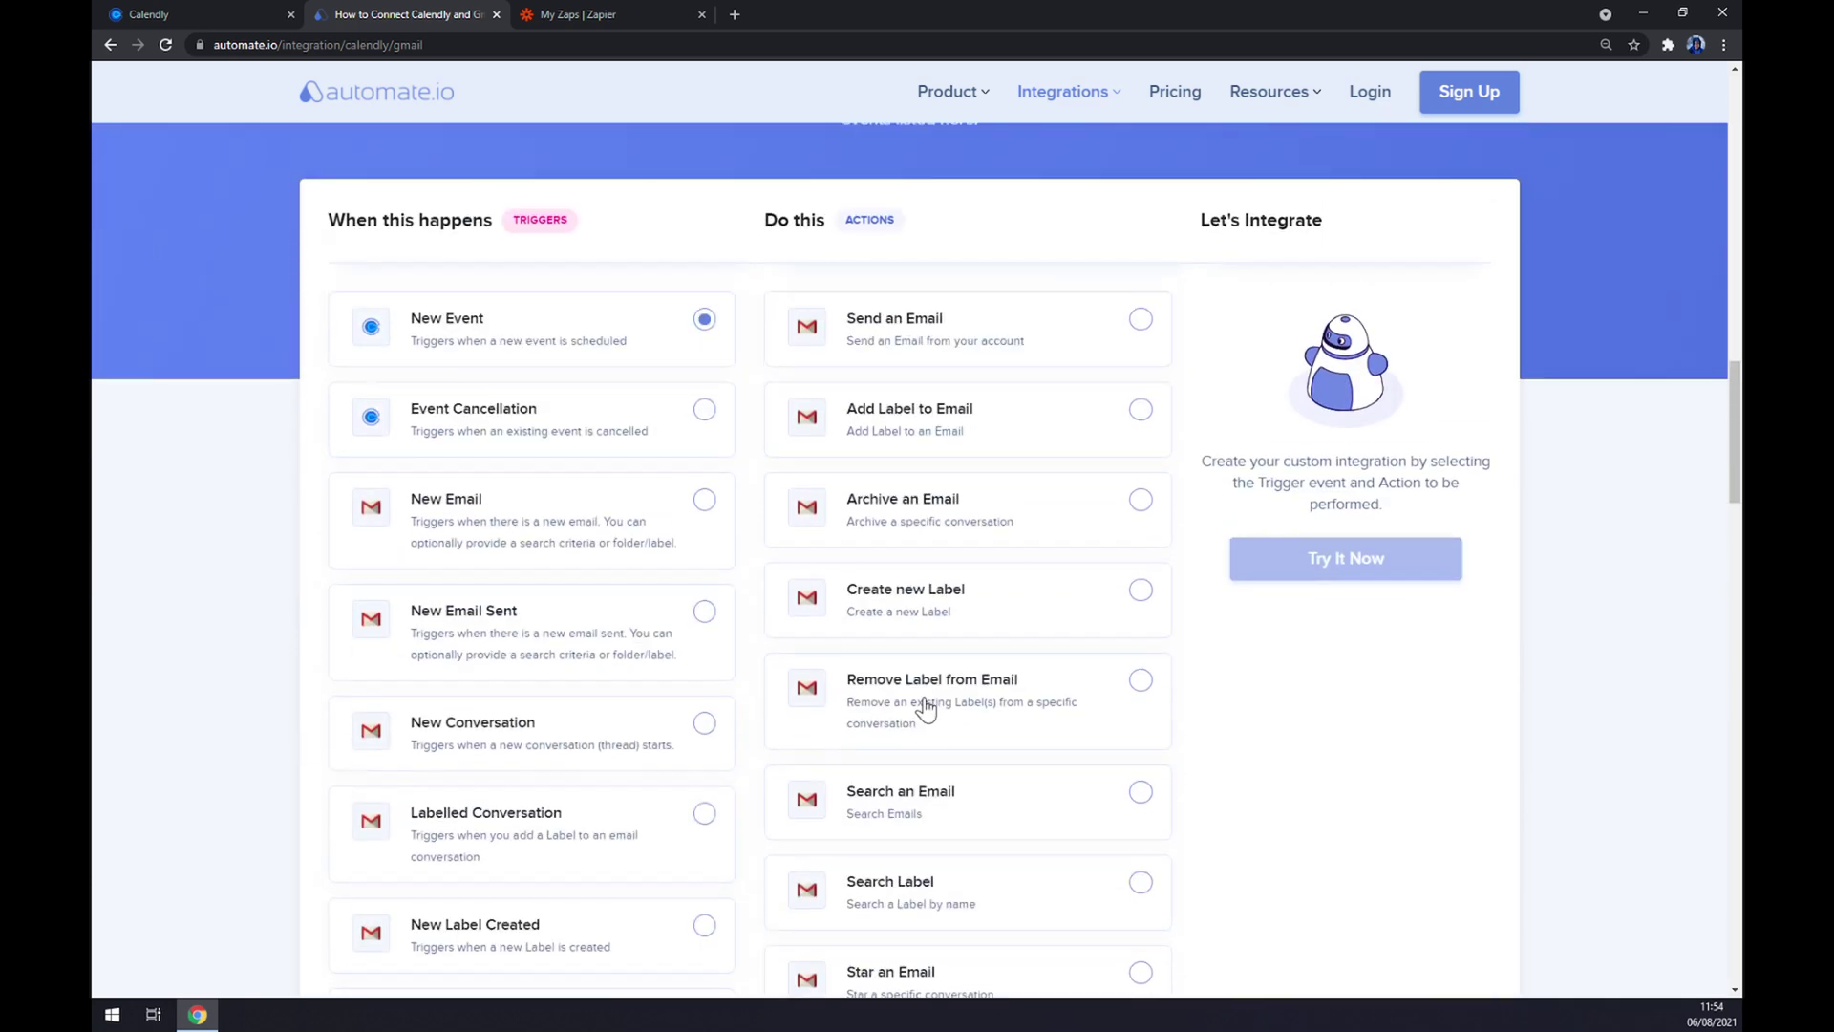
click(944, 357)
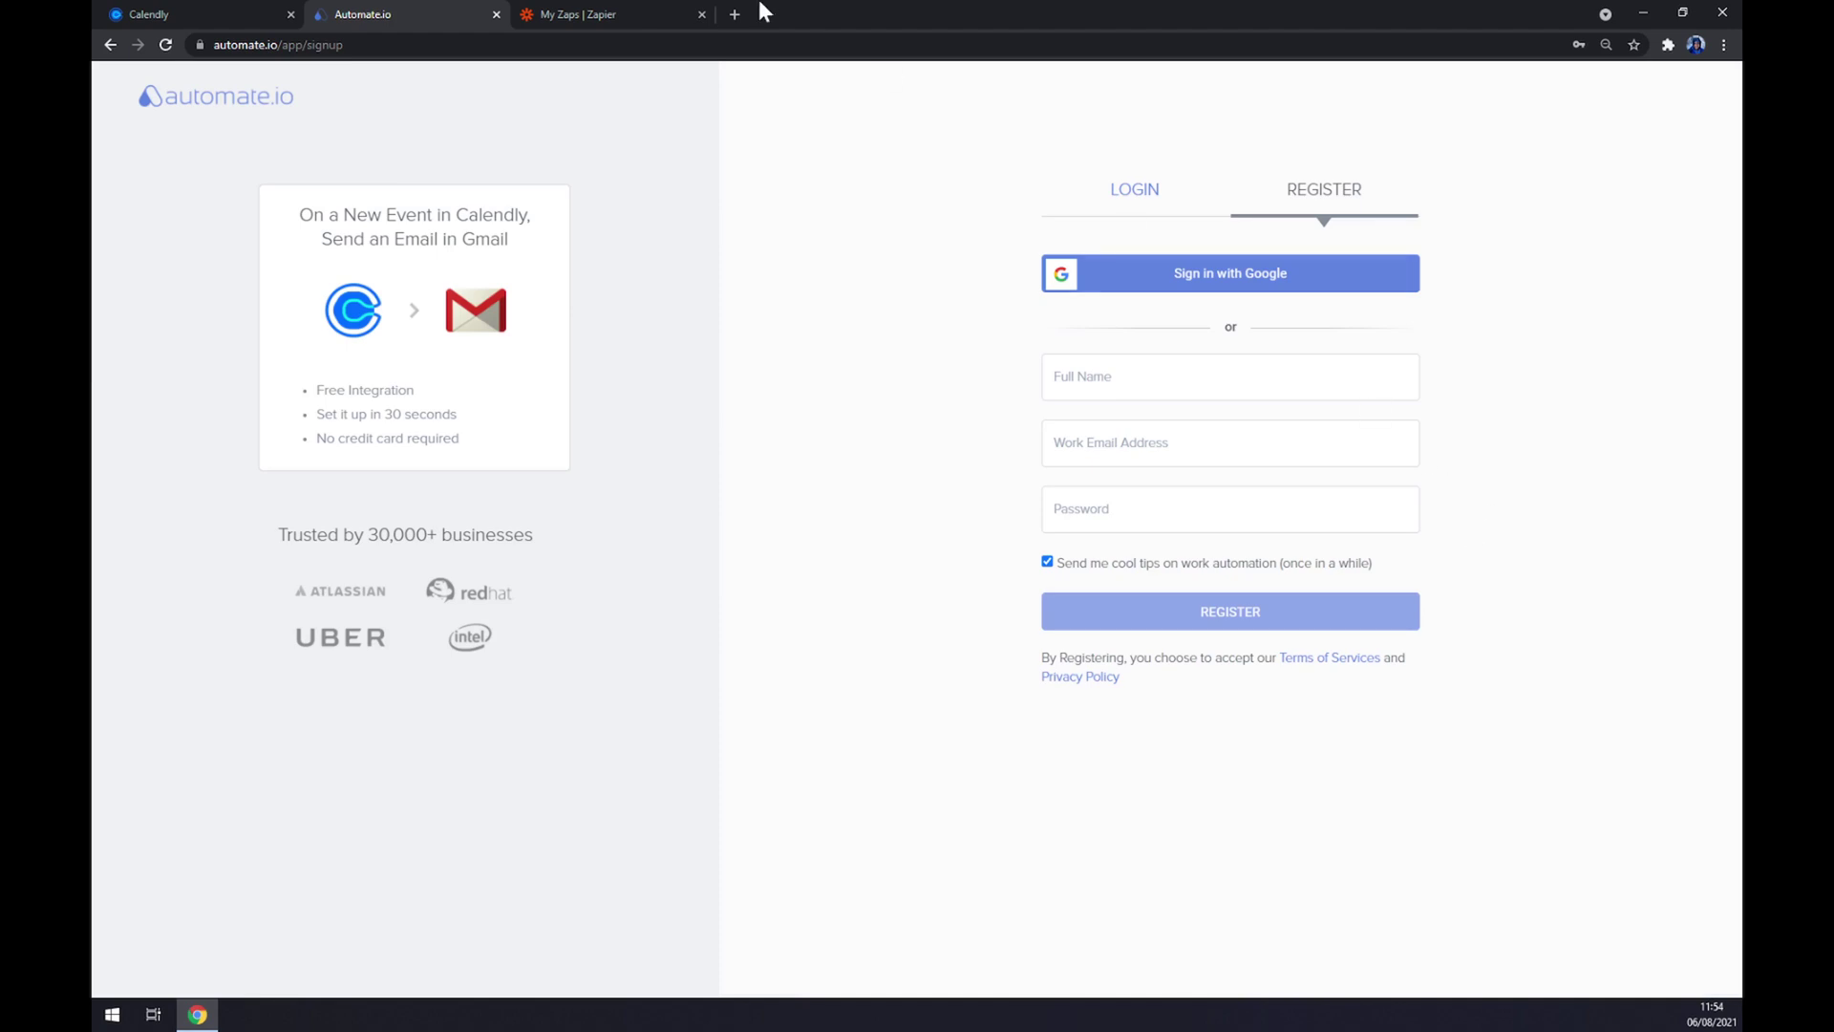
- Switch to the 'My Zaps | Zapier' browser tab
click(588, 12)
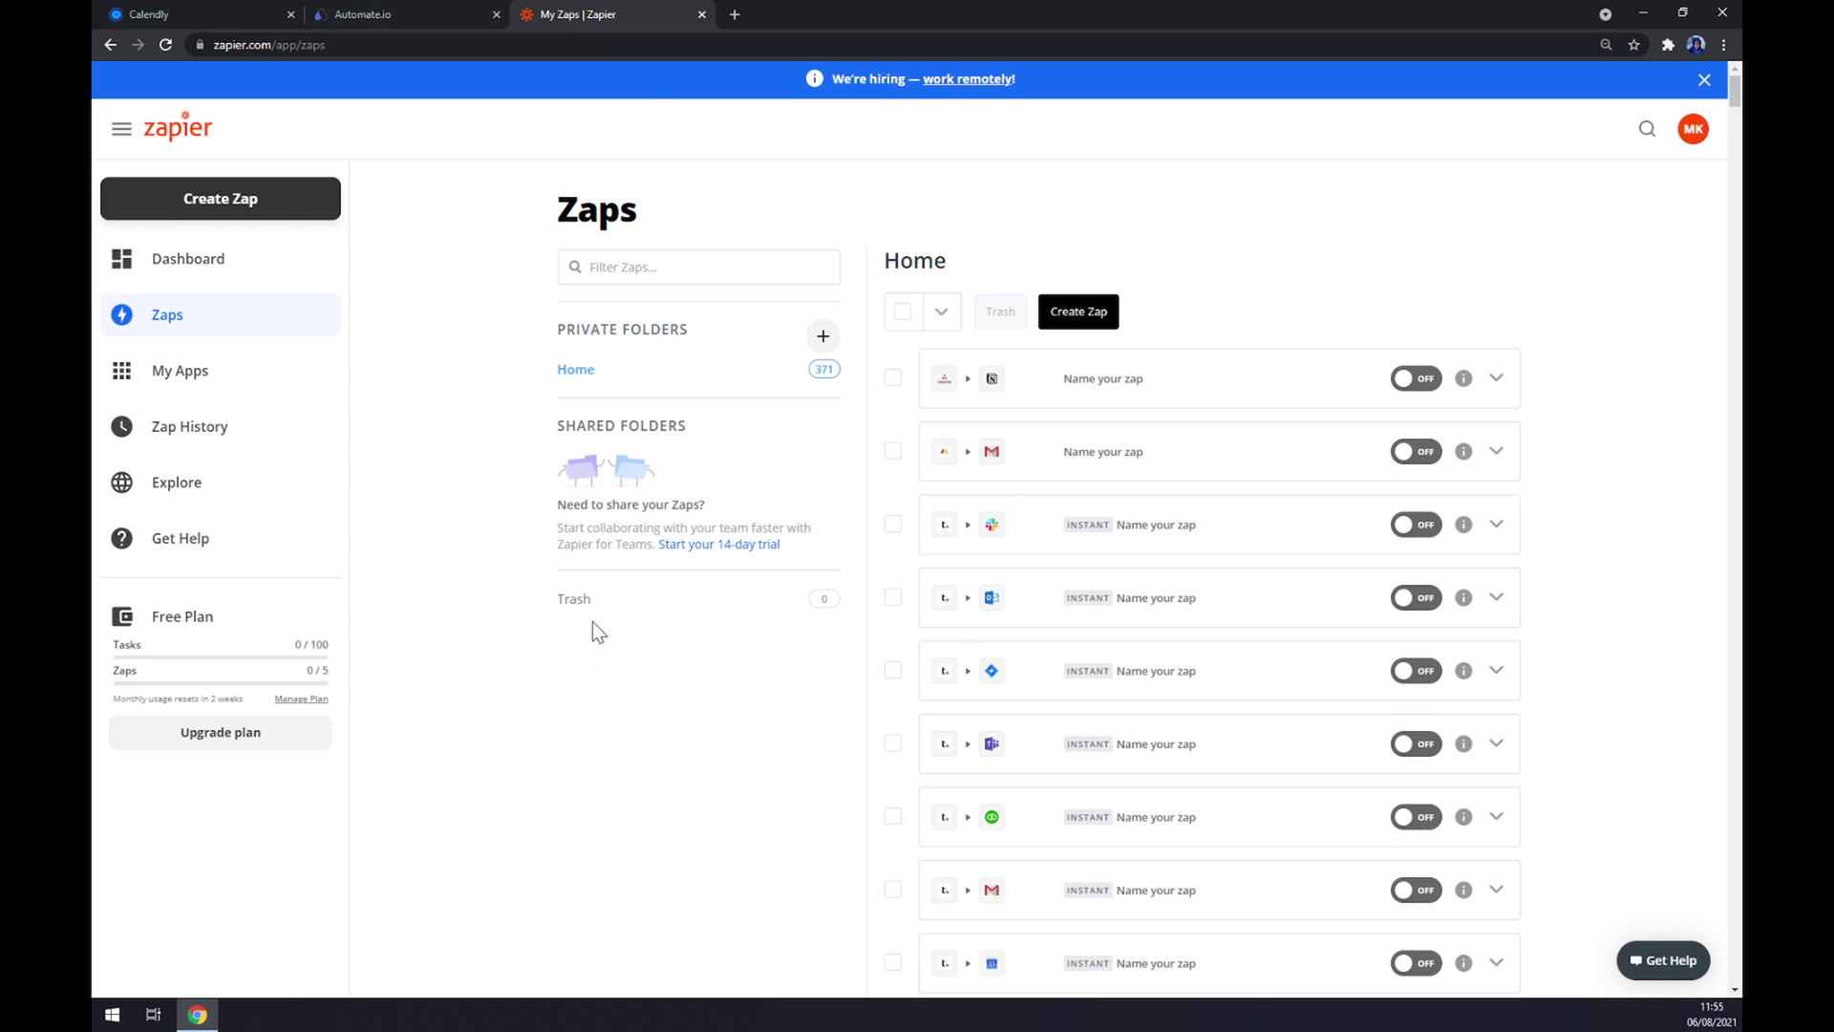
- Create a new zap with Calendly's Invitee Canceled as the trigger event
click(269, 210)
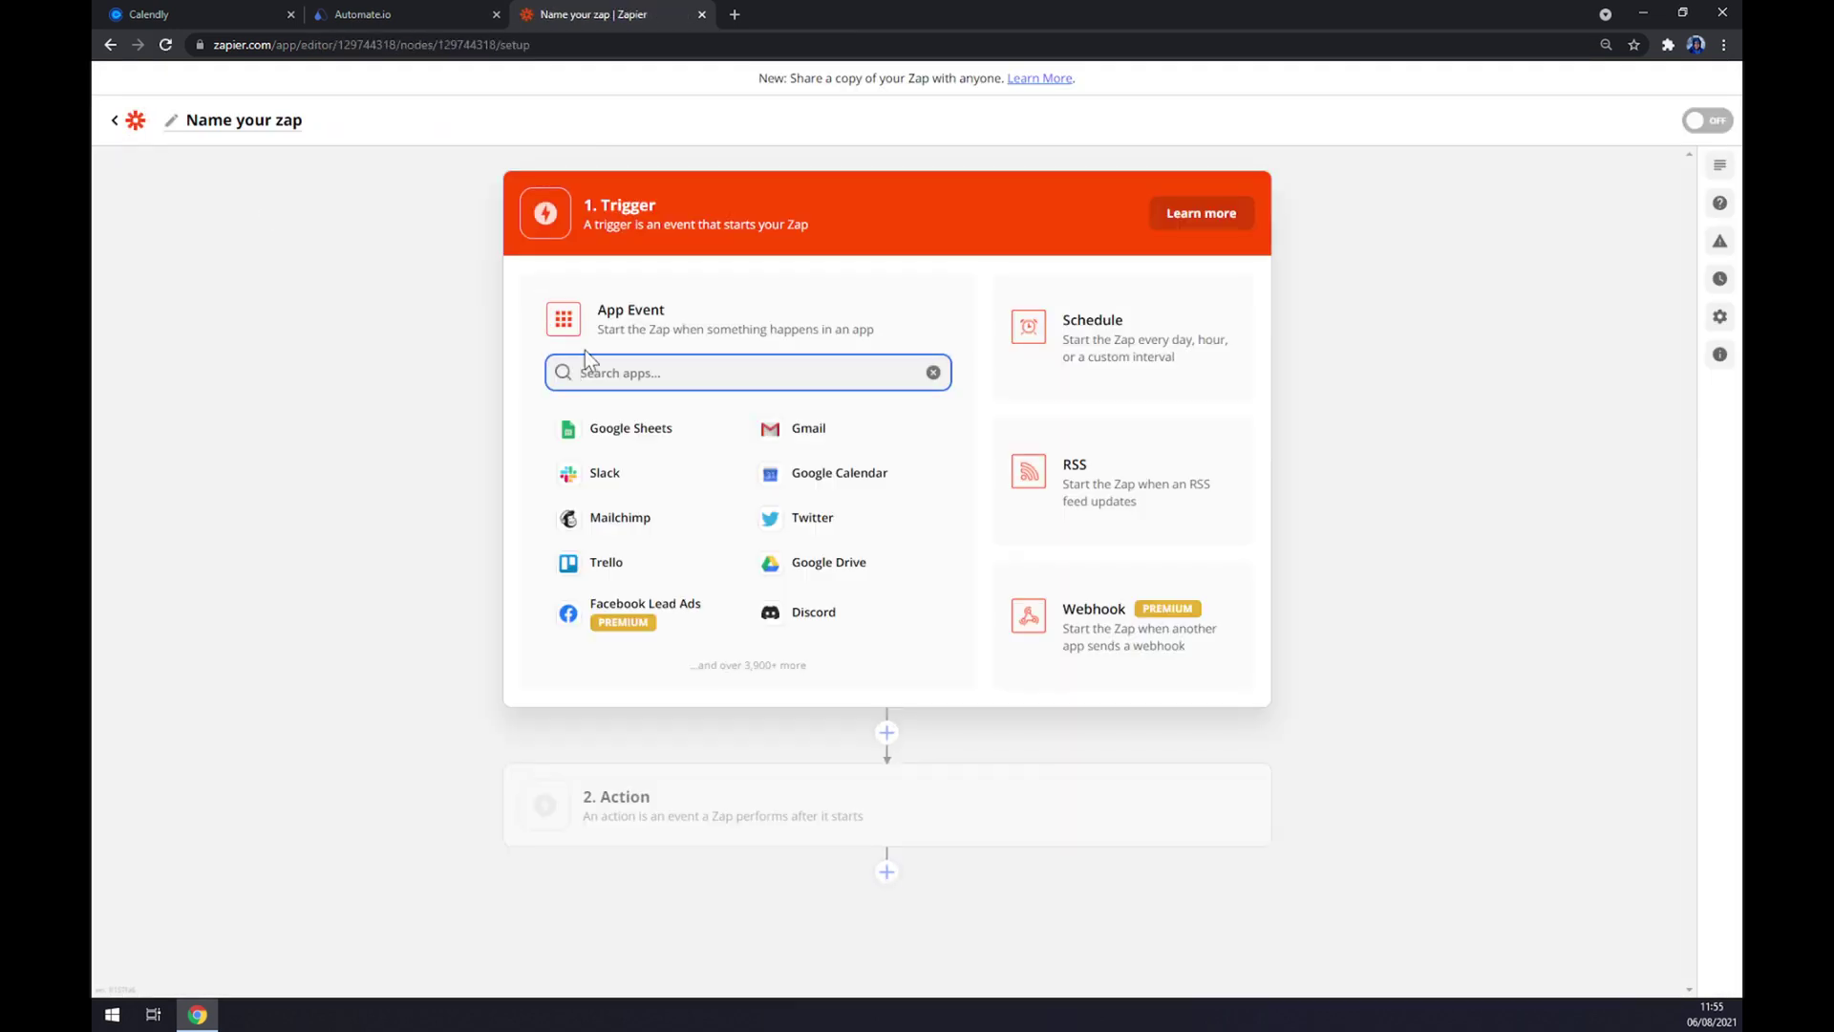
text(calen)
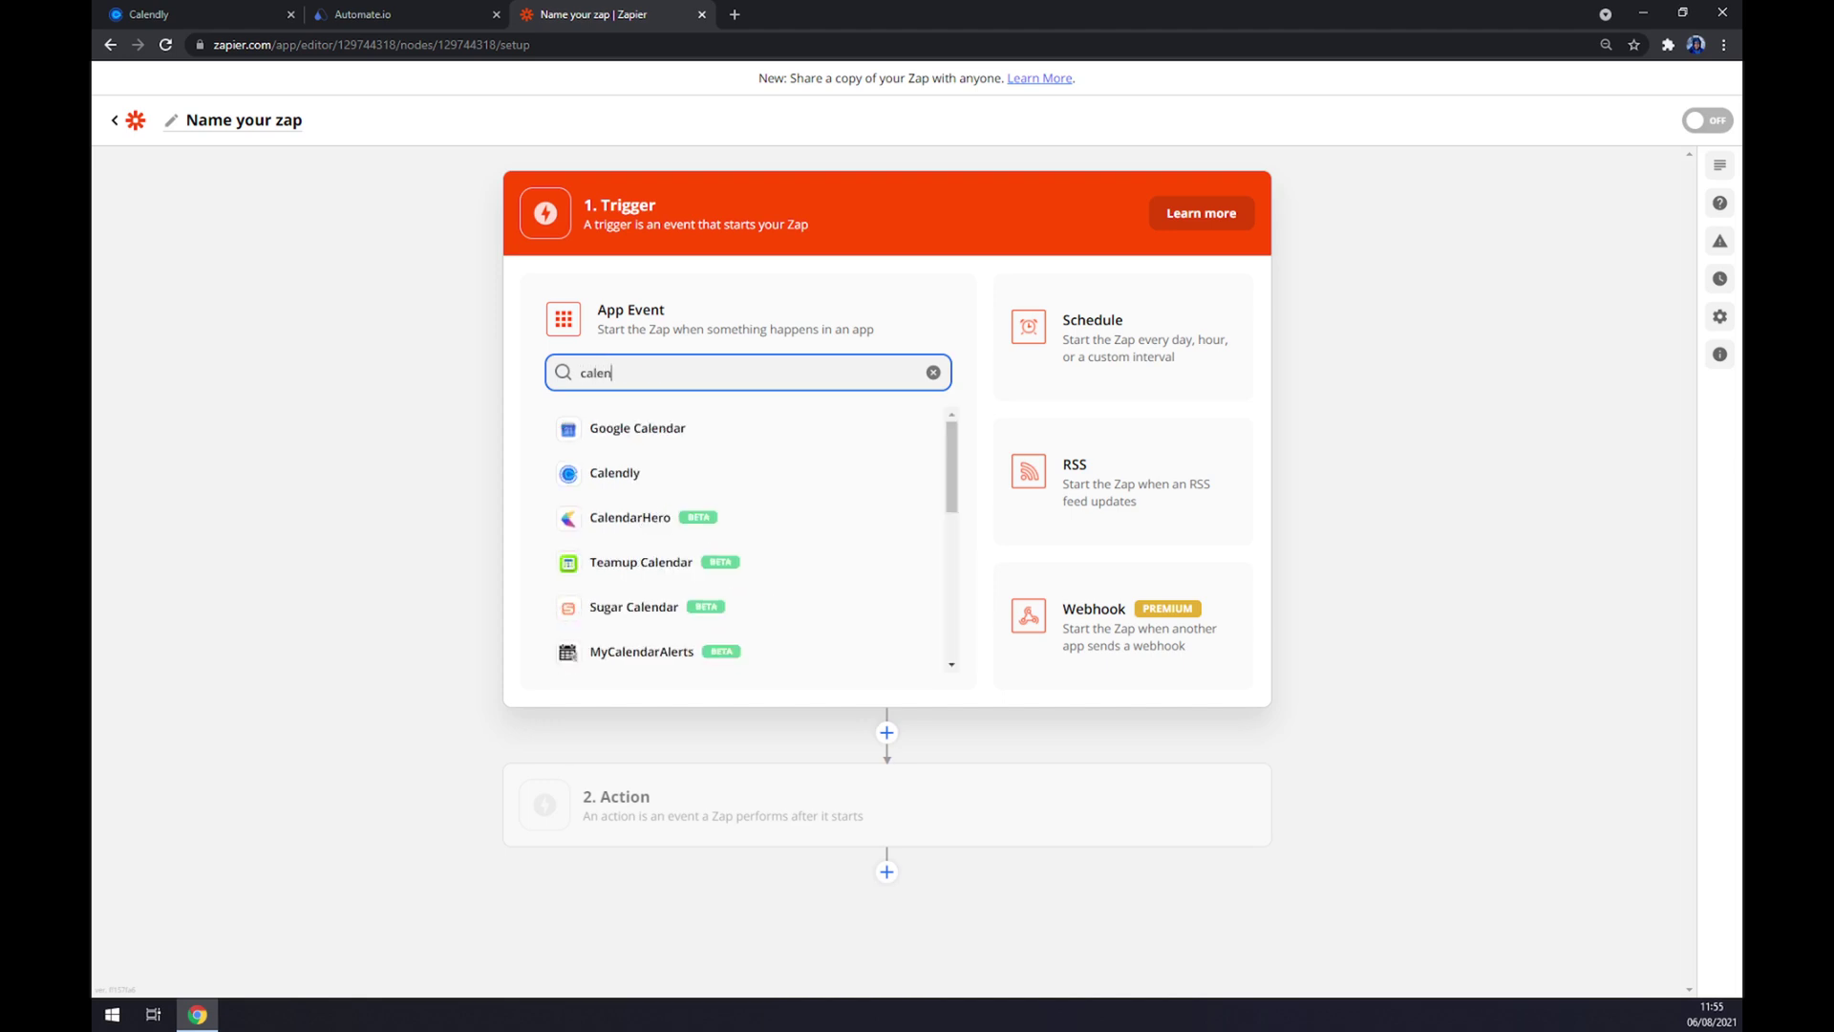
click(619, 485)
click(680, 430)
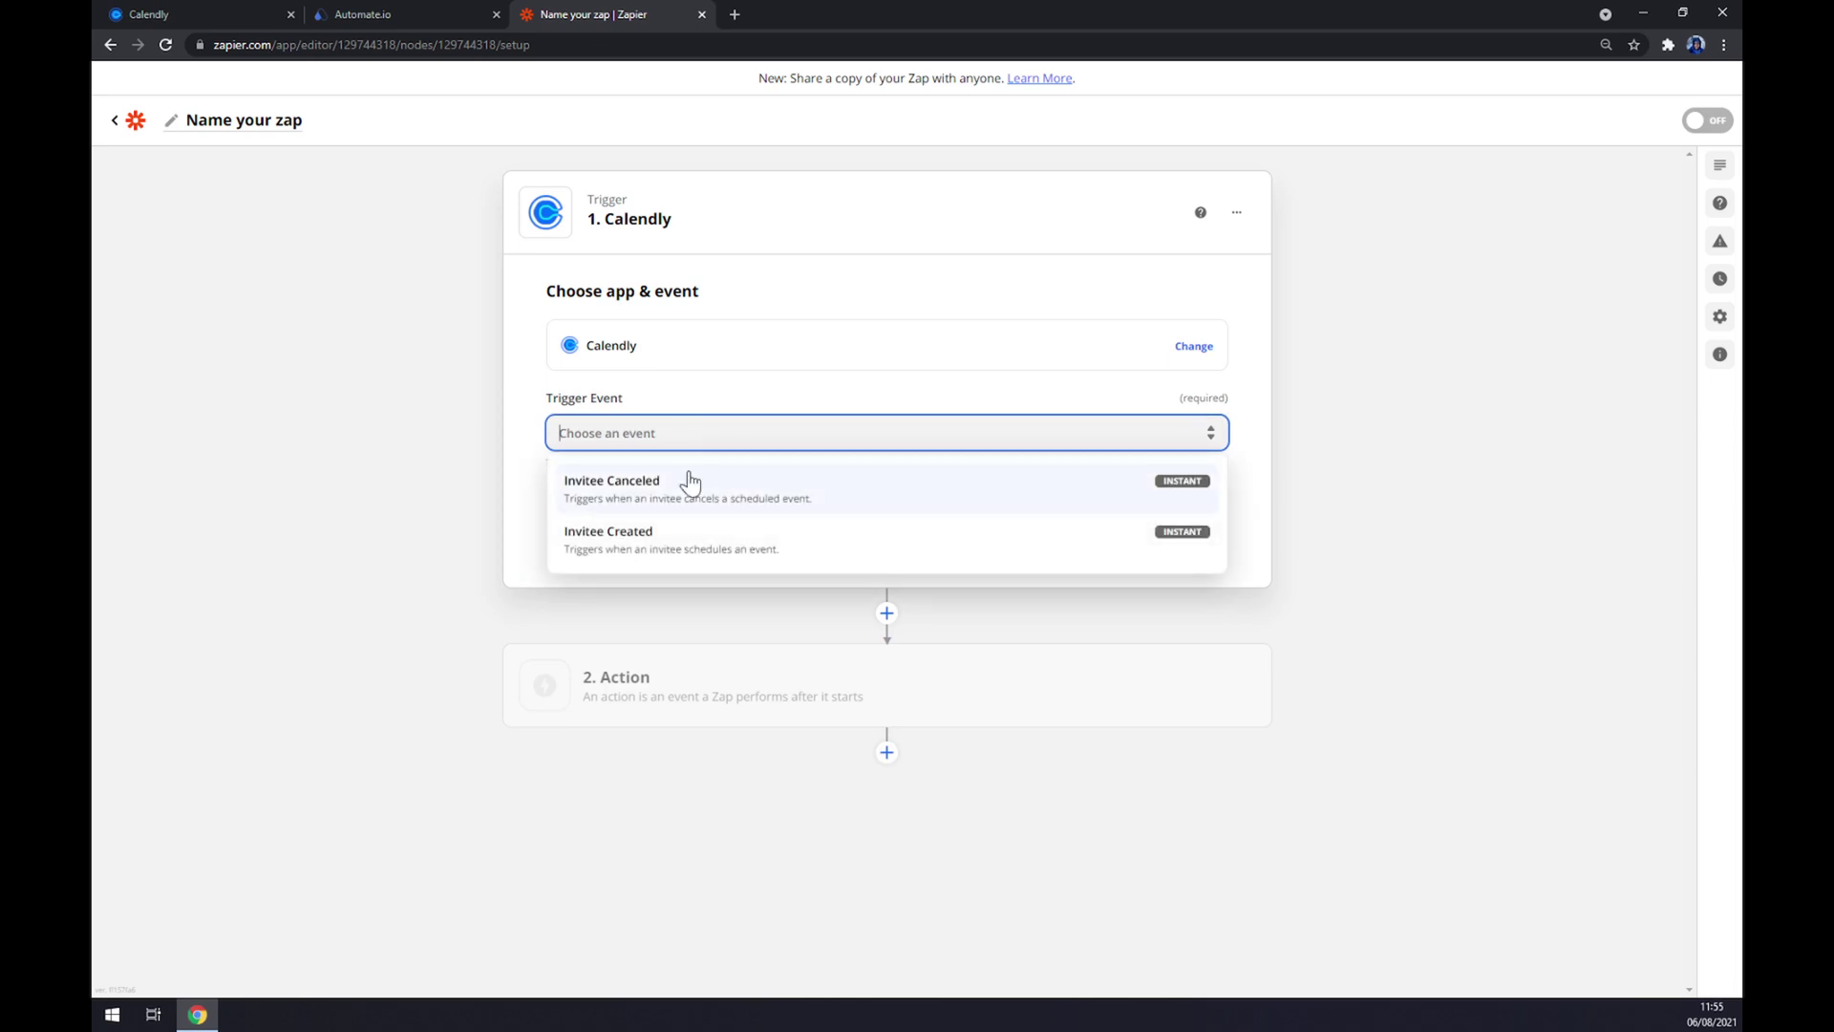
click(686, 489)
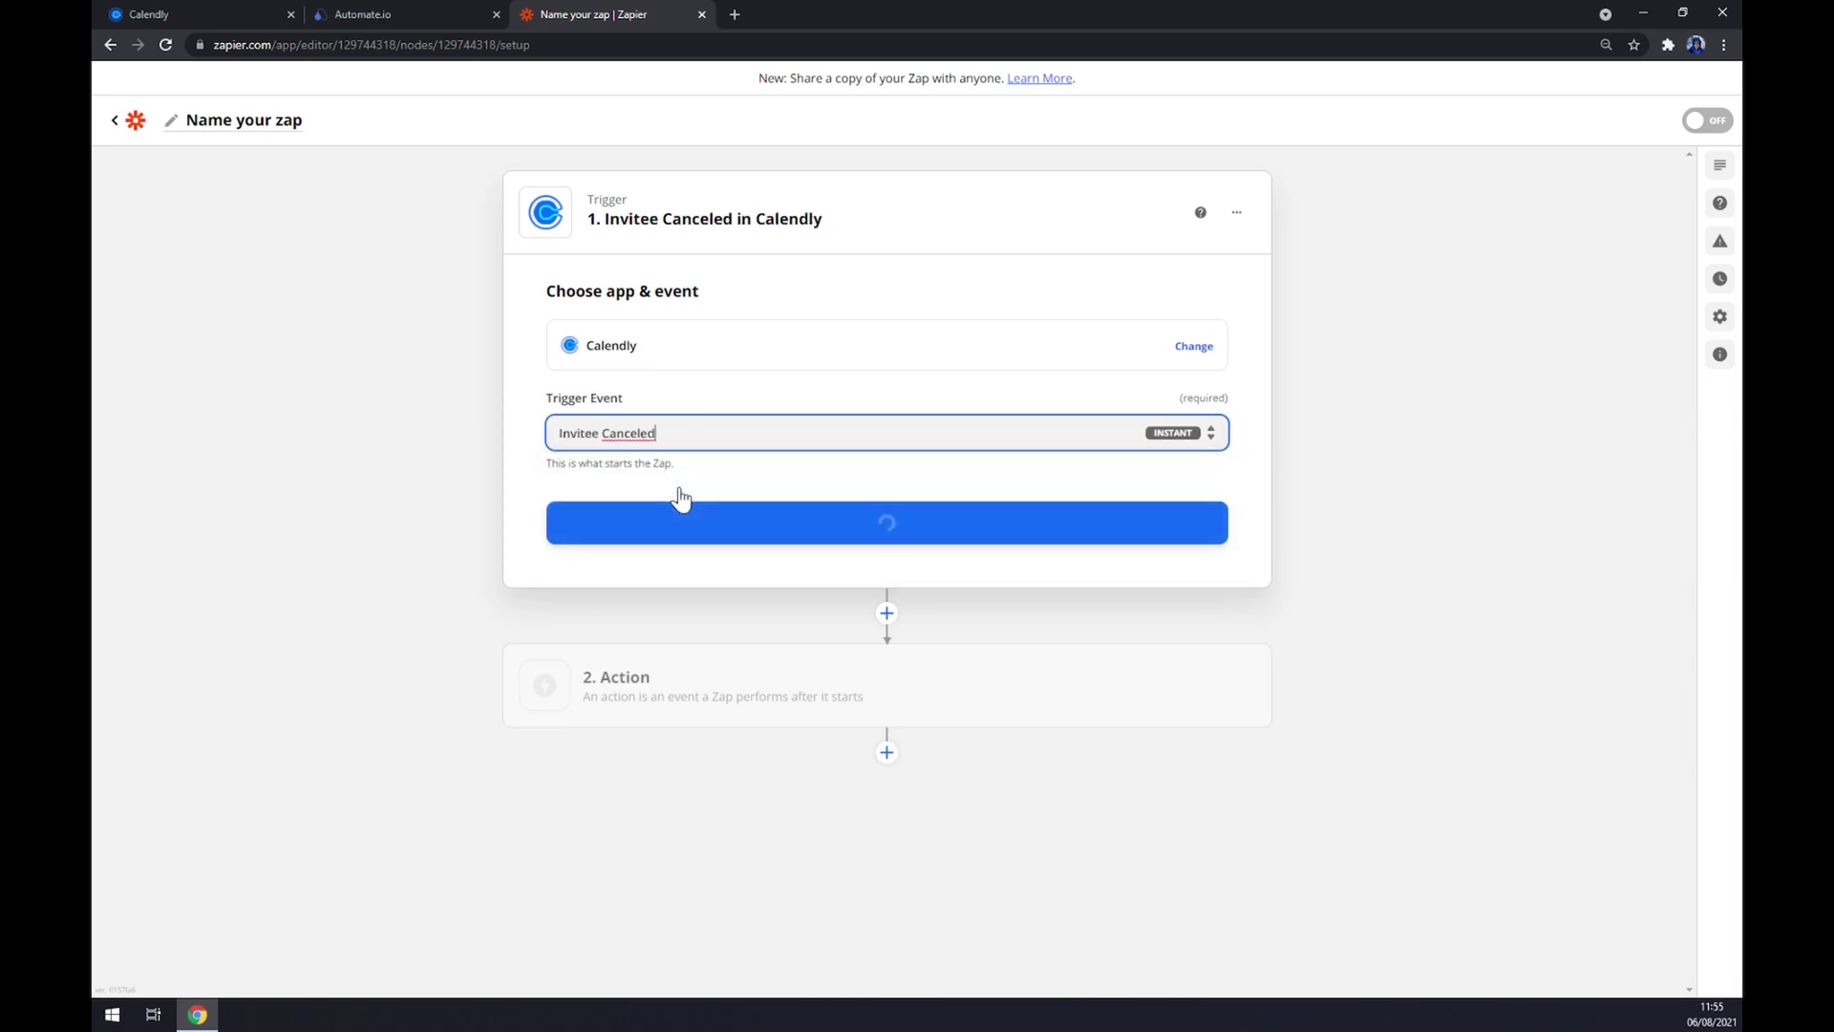
click(705, 532)
- Select the connected Calendly account for the trigger and confirm it
click(629, 413)
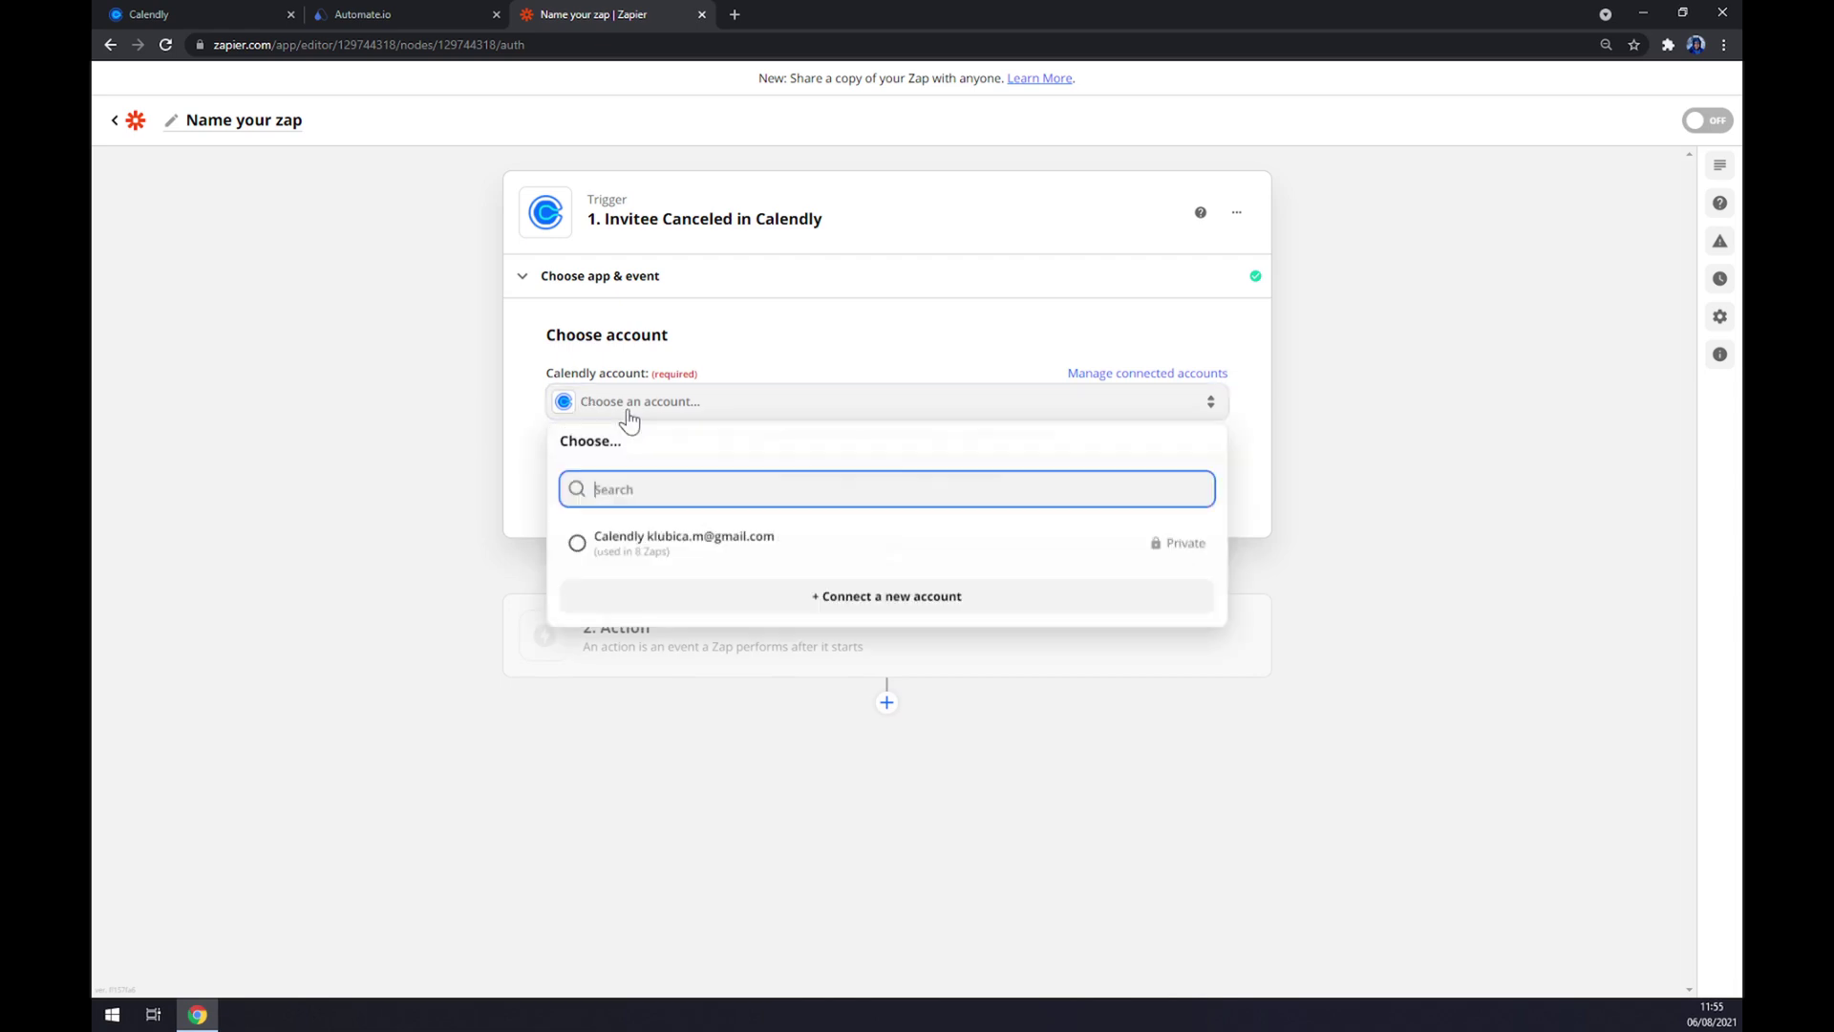
click(656, 543)
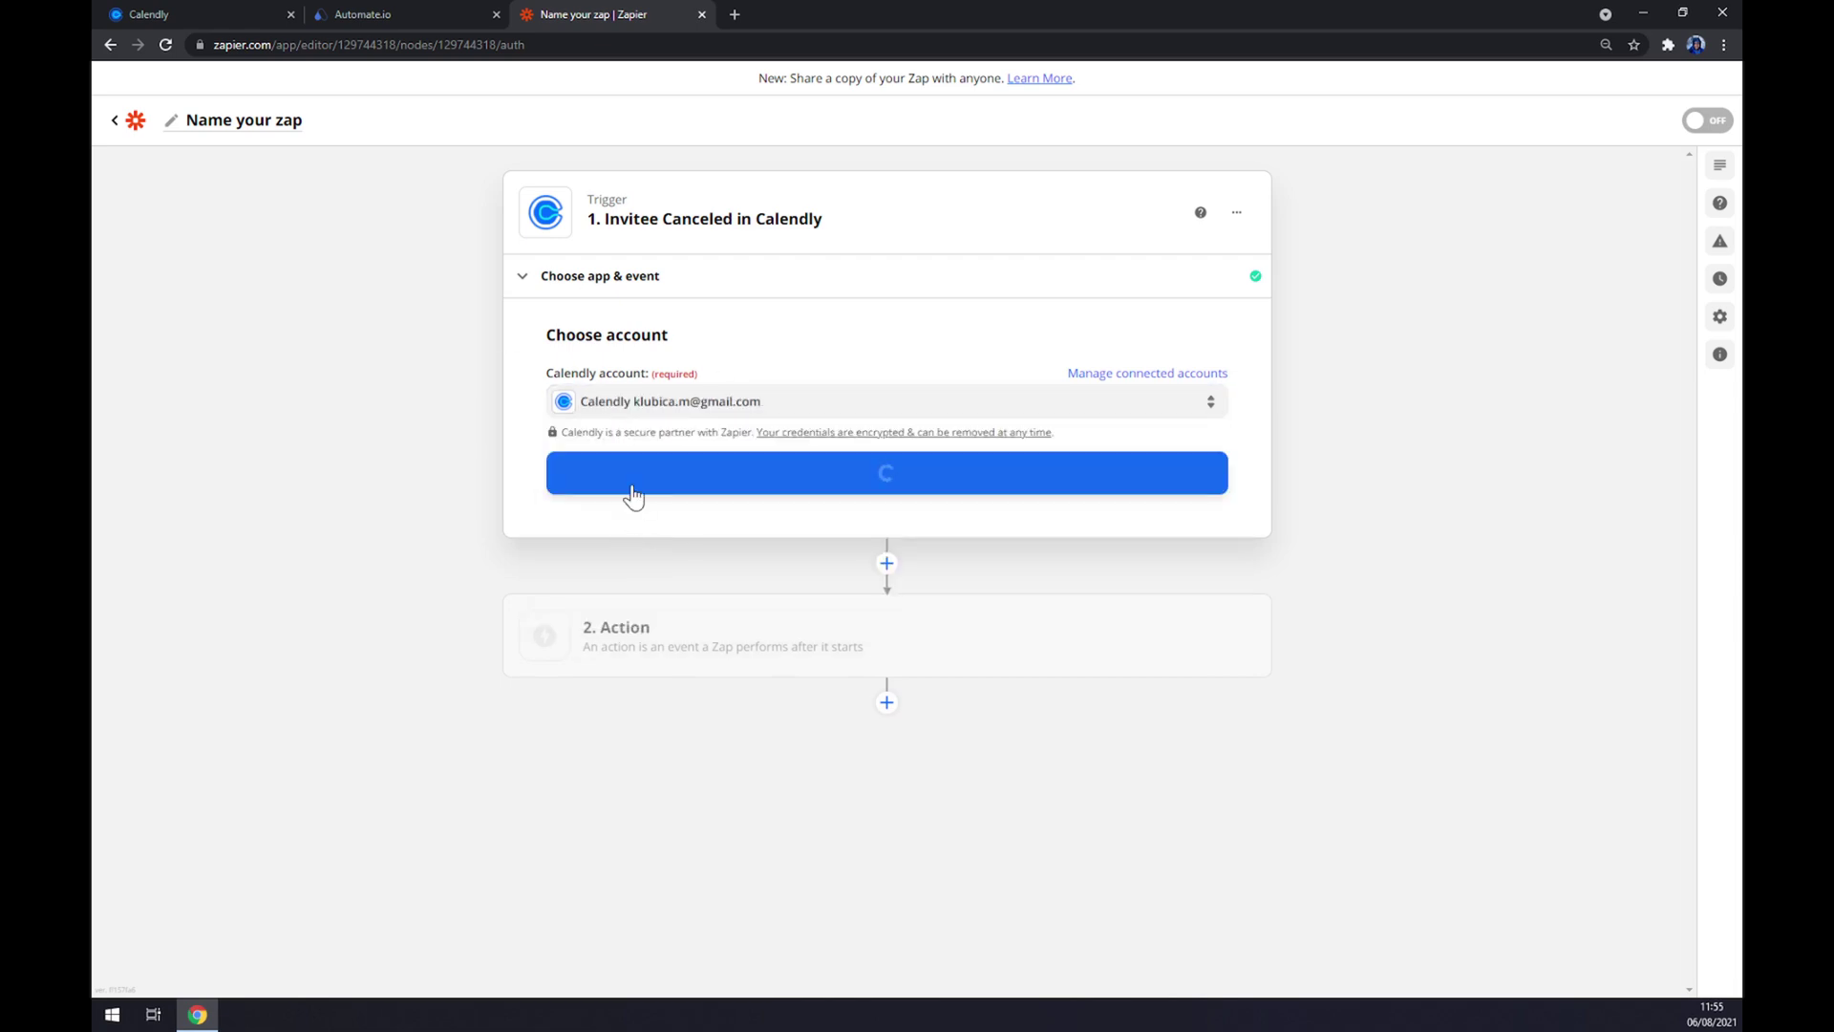
click(630, 487)
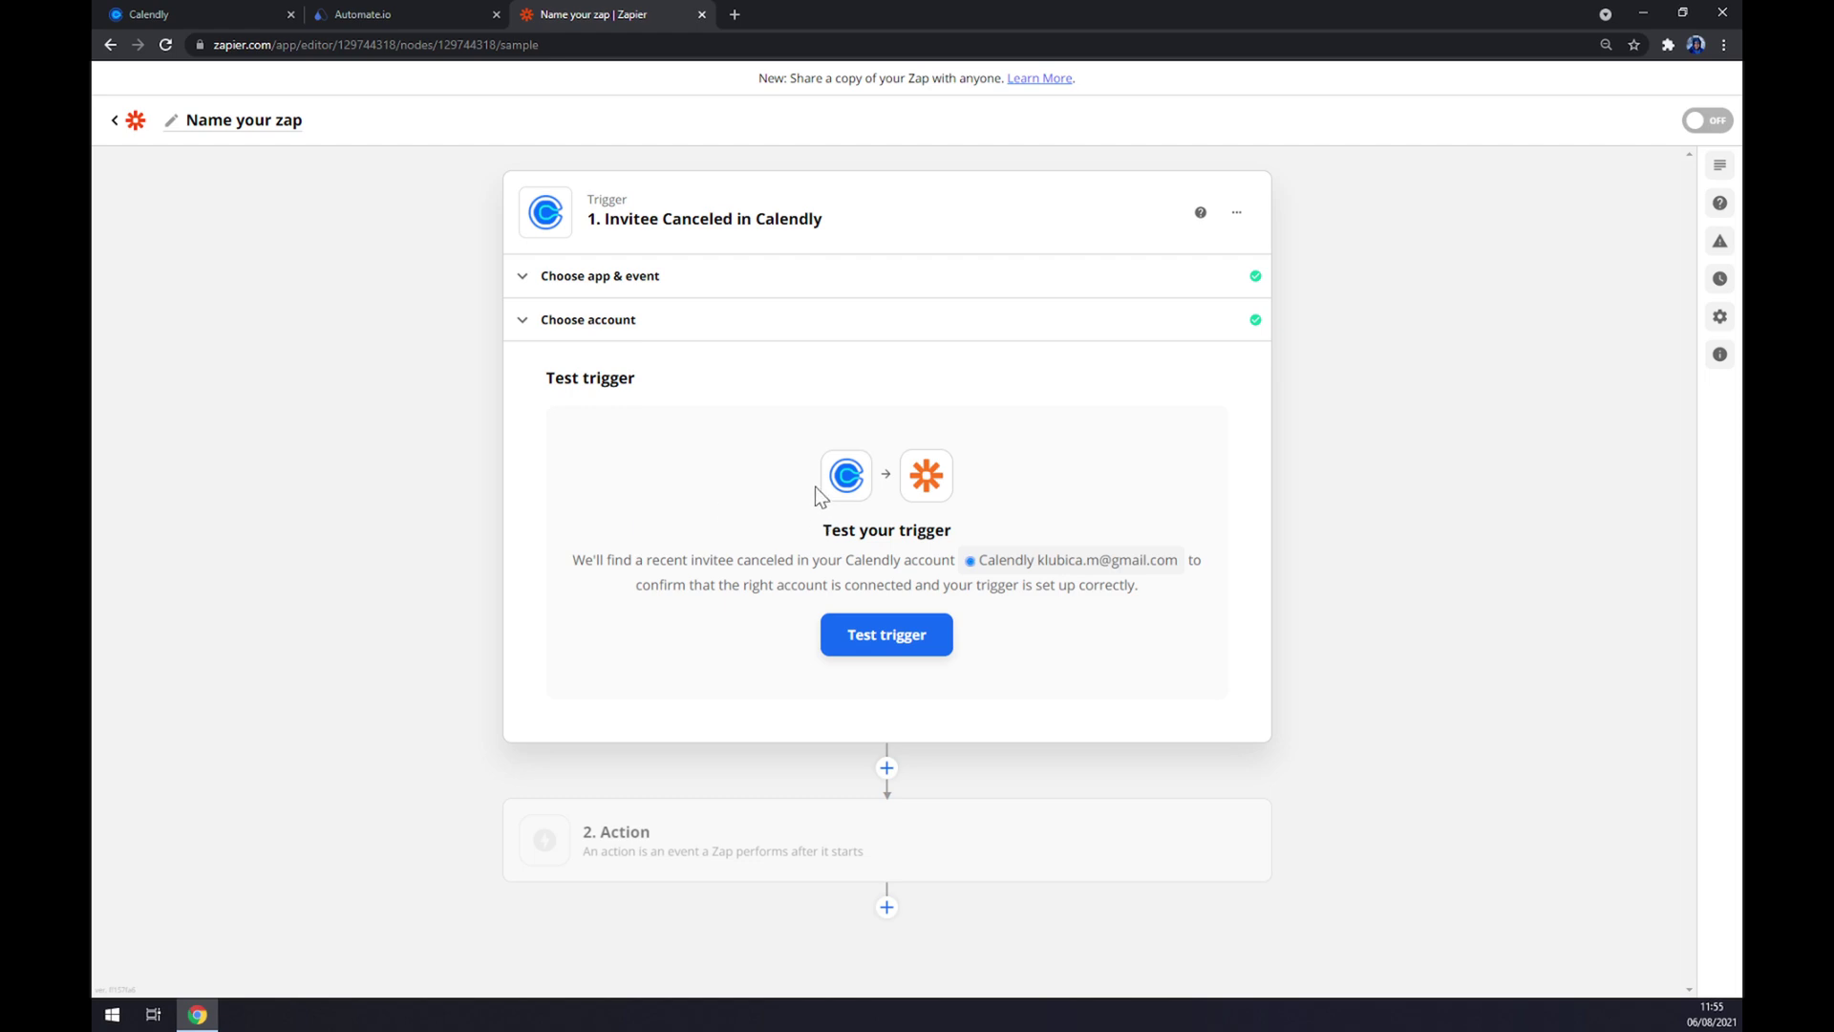
click(643, 833)
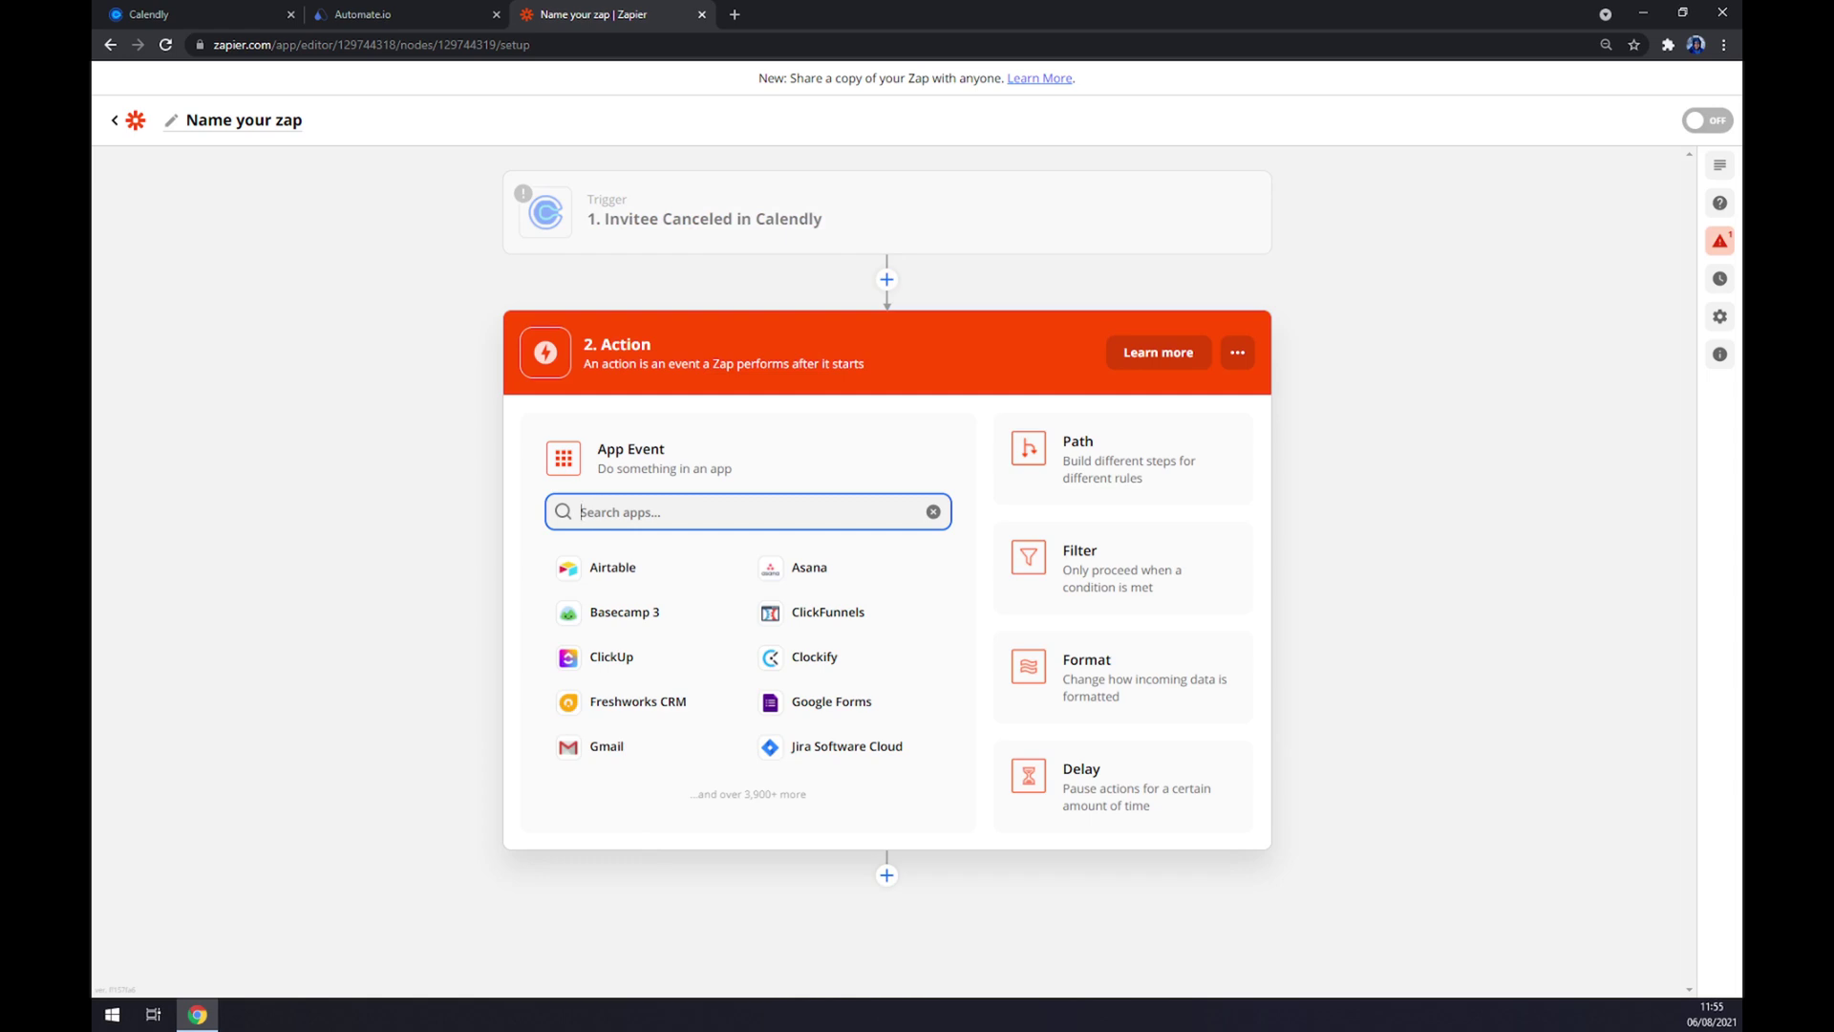
- Choose Gmail as the action app with Send Email as its action event
text(gma)
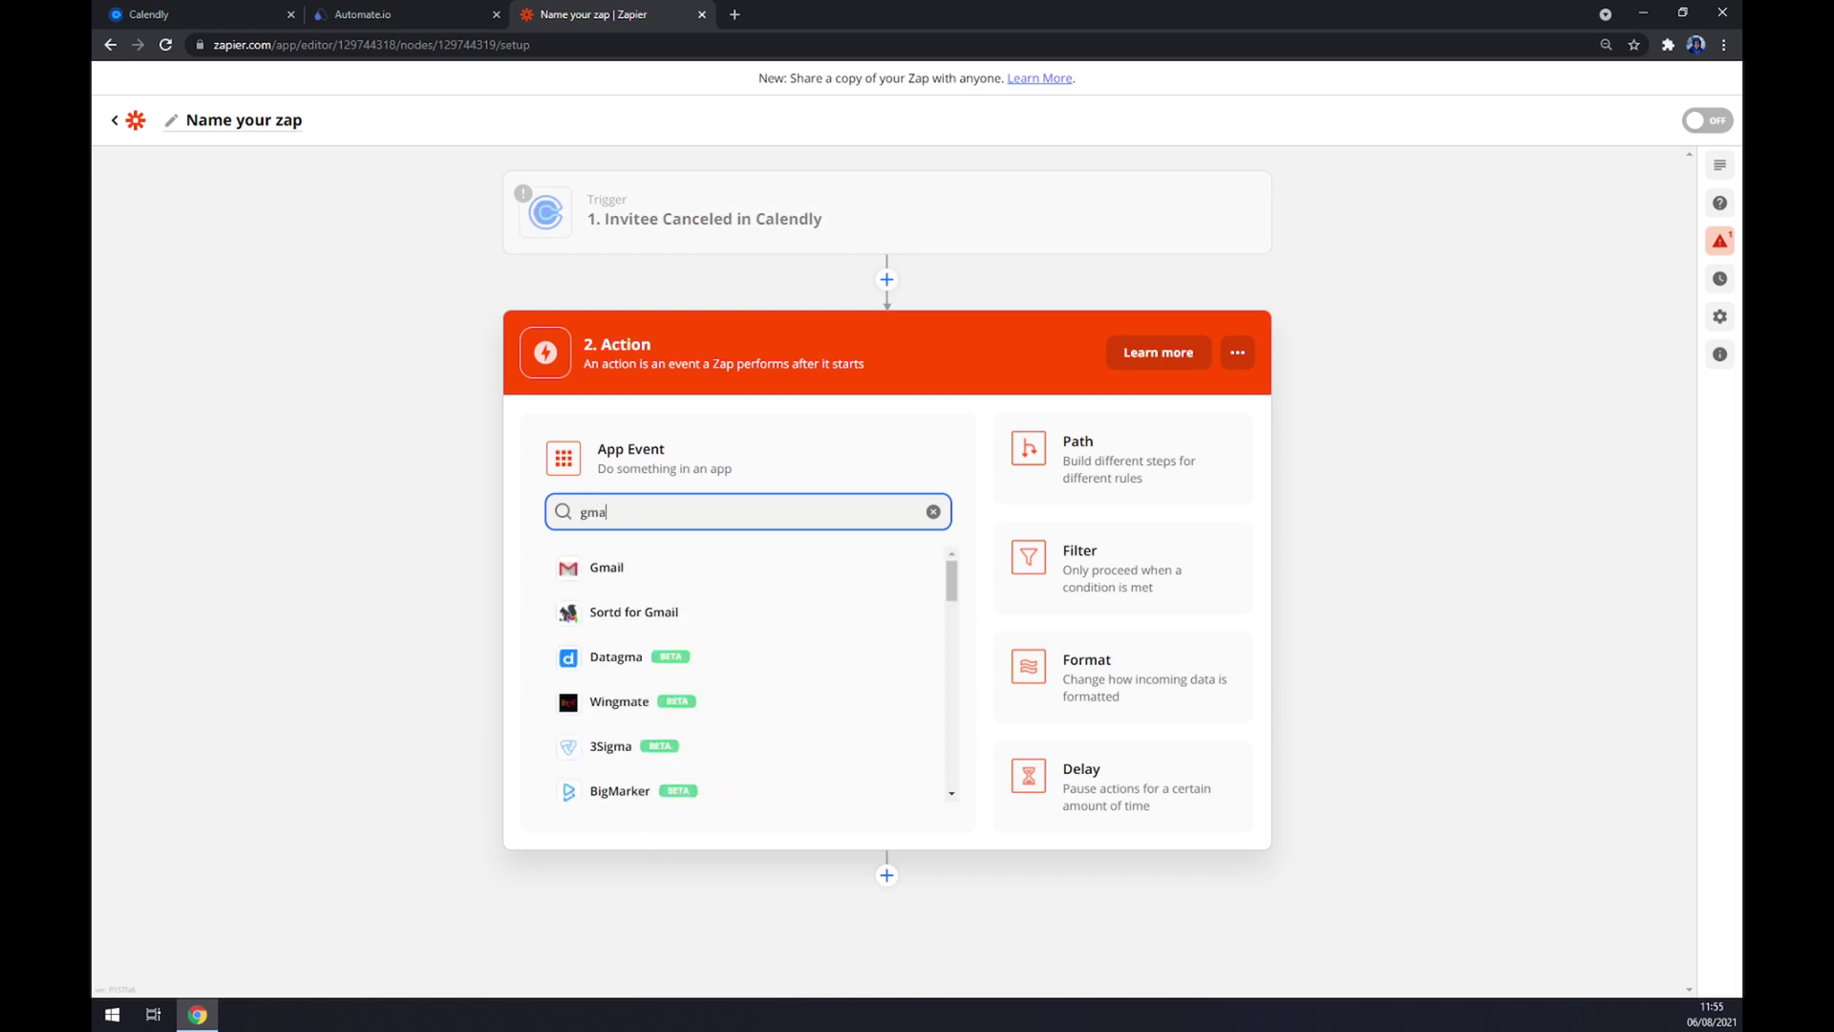
click(625, 585)
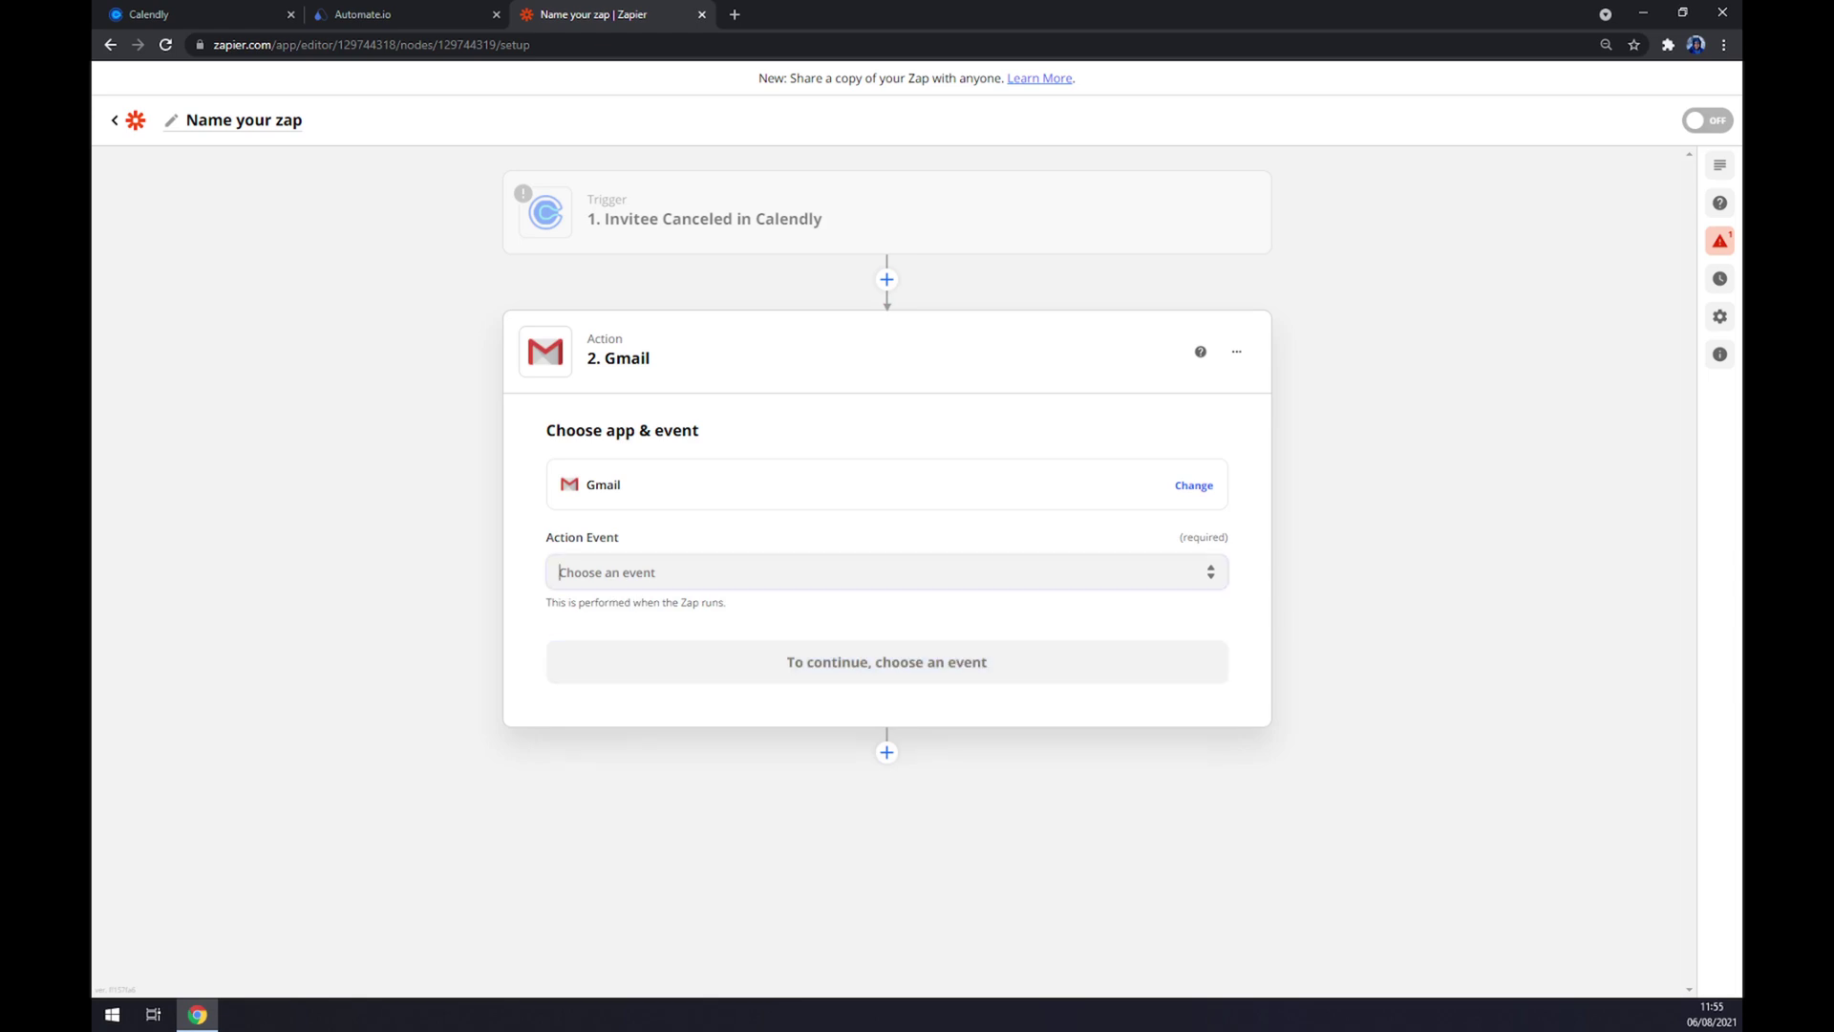
click(623, 573)
scroll(688, 755, down, 1)
scroll(688, 764, up, 1)
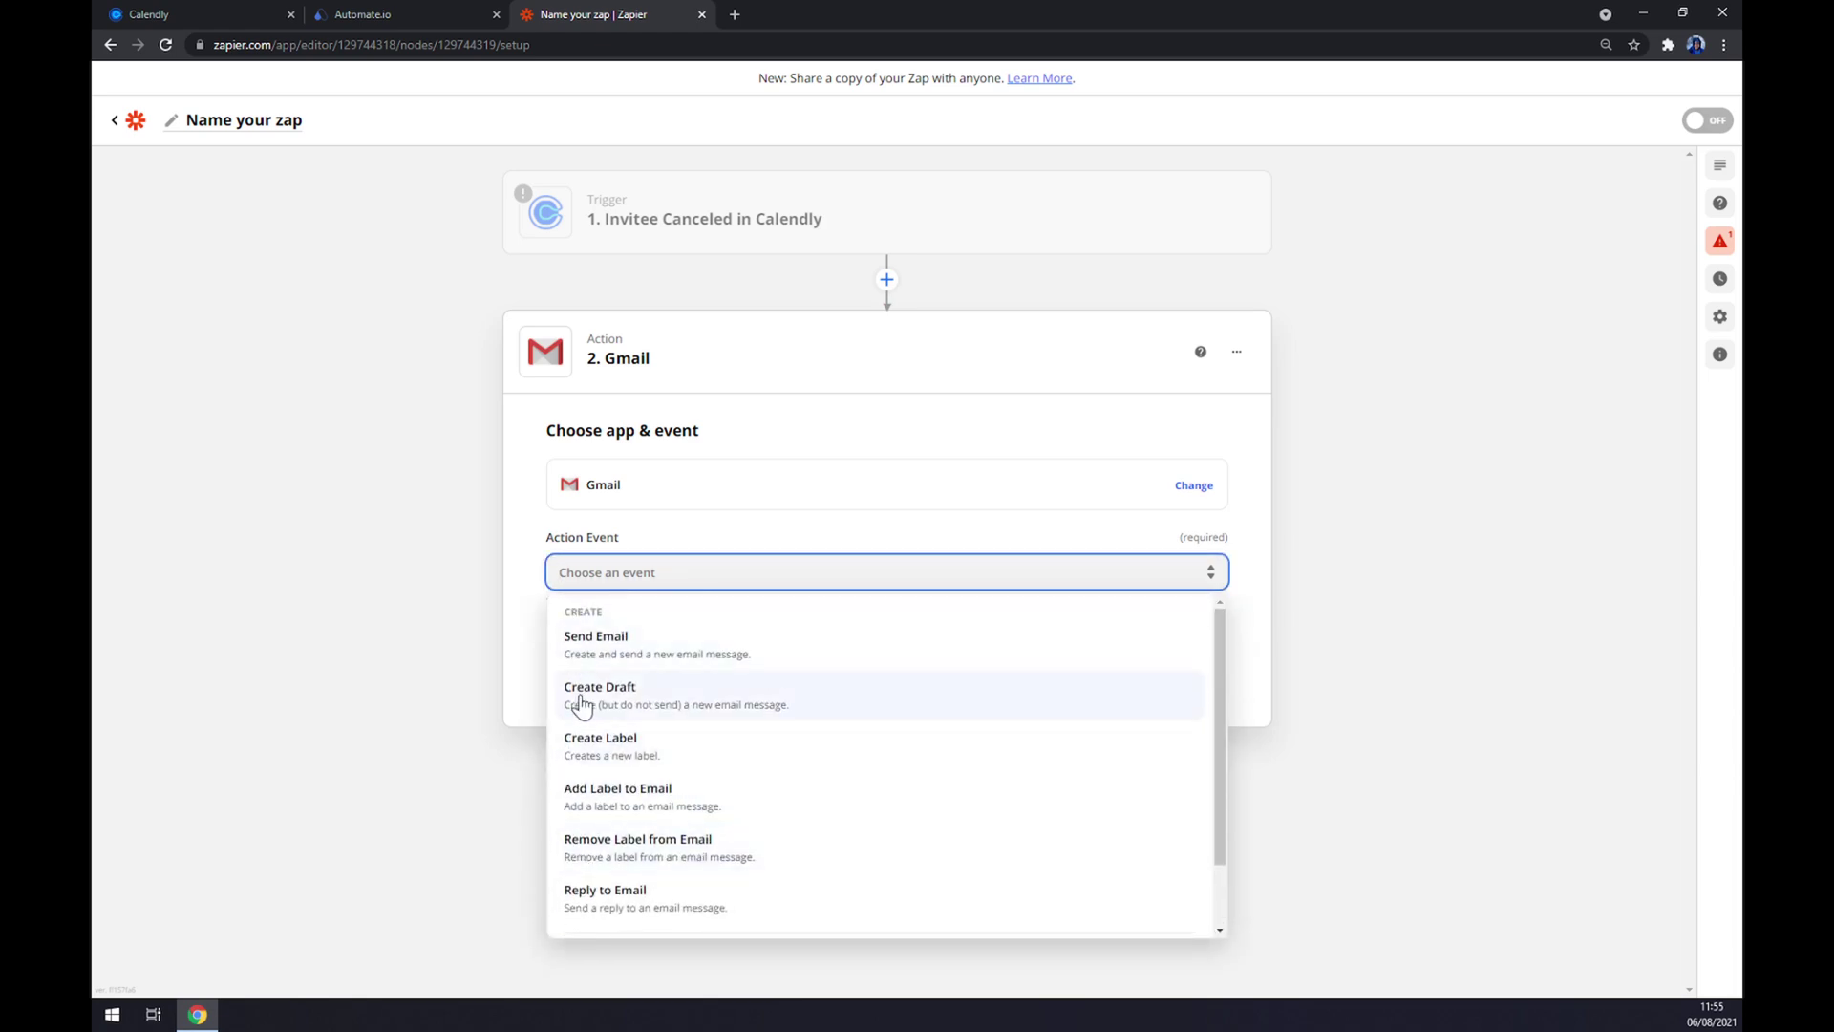
click(617, 659)
click(639, 676)
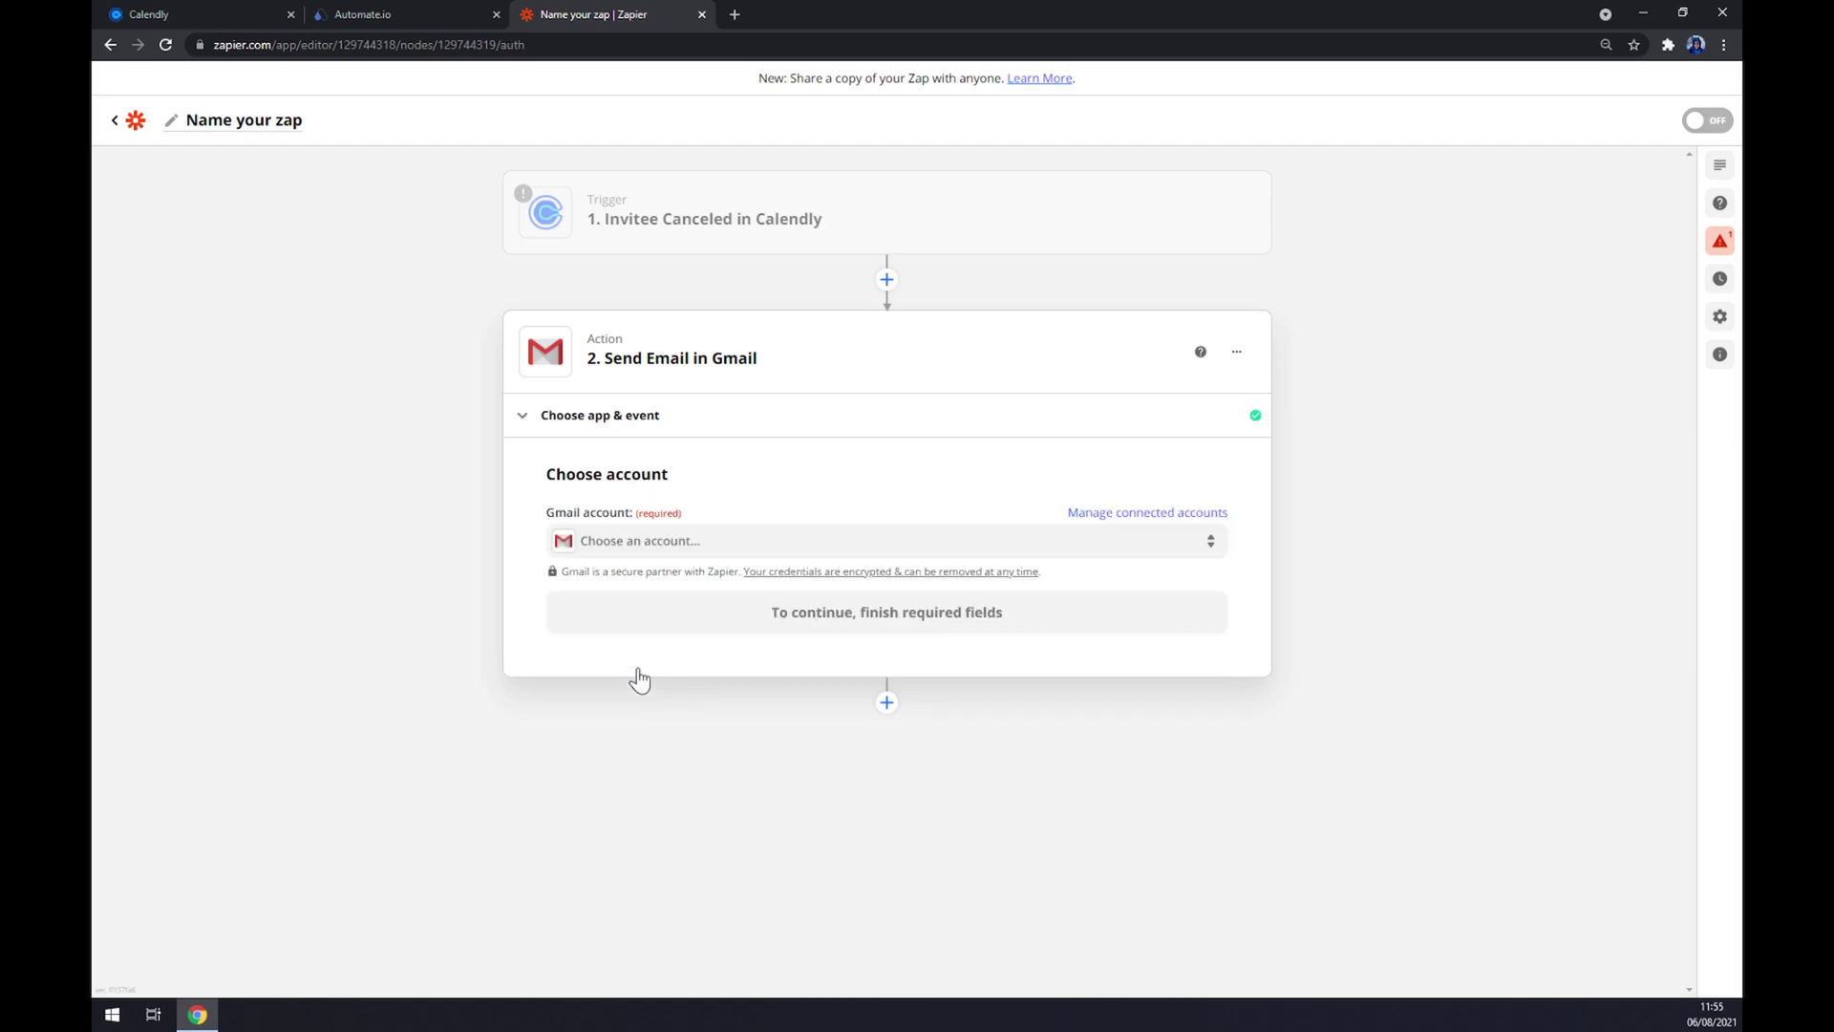